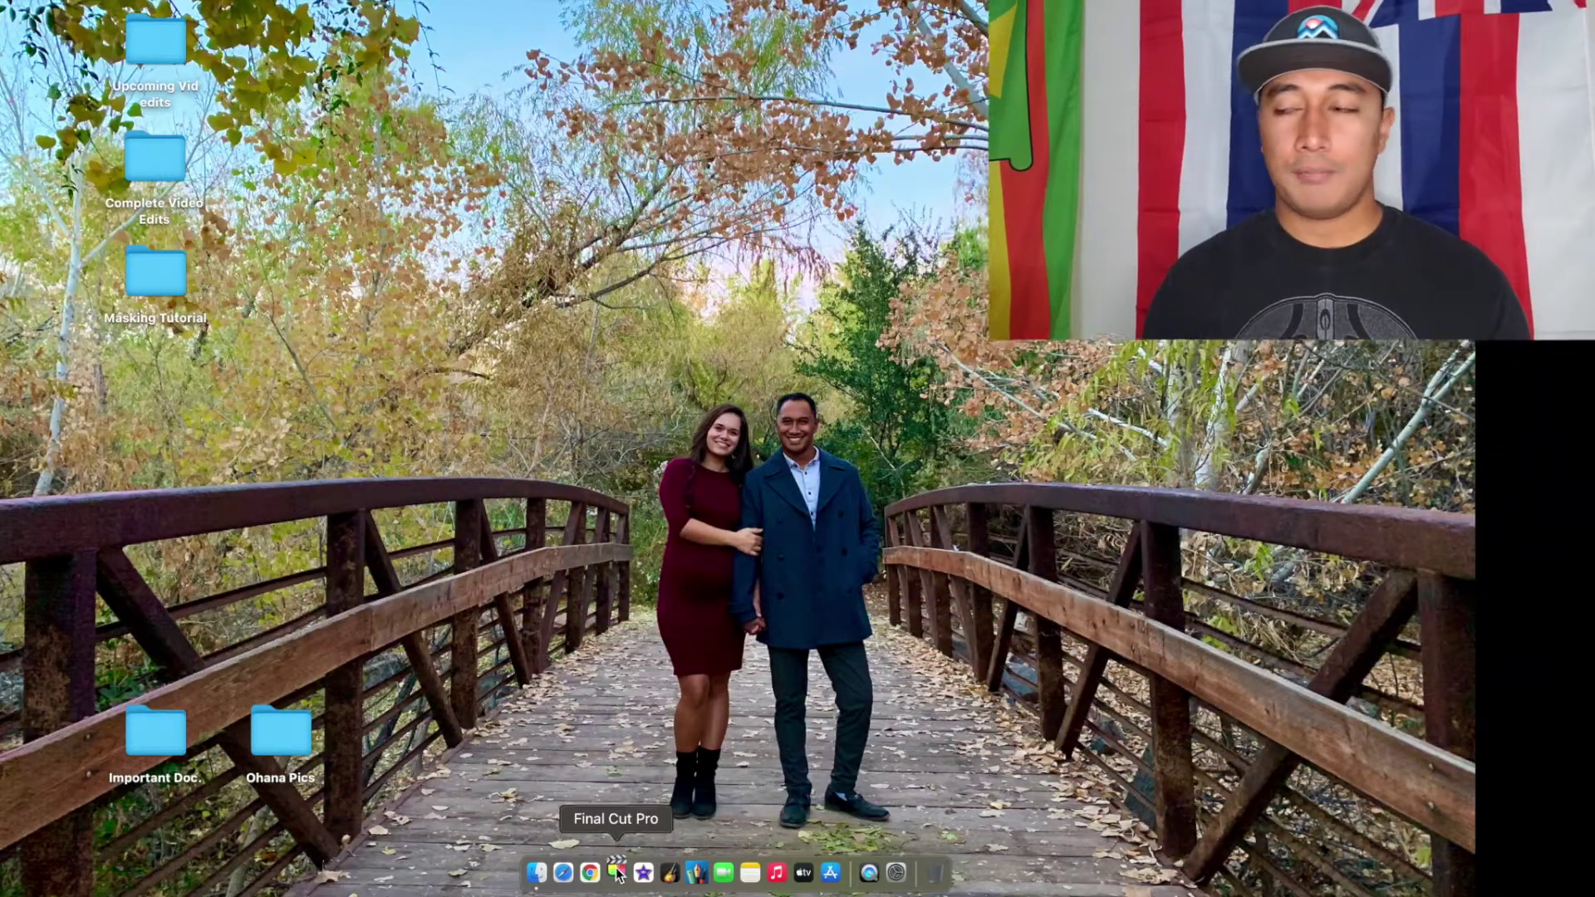
Open Final Cut Pro and import the 1st Take and 2nd Take Coconut Transition clips into a new event named Masking Tutorial.
{"action": "left_click", "coordinate": [616, 872]}
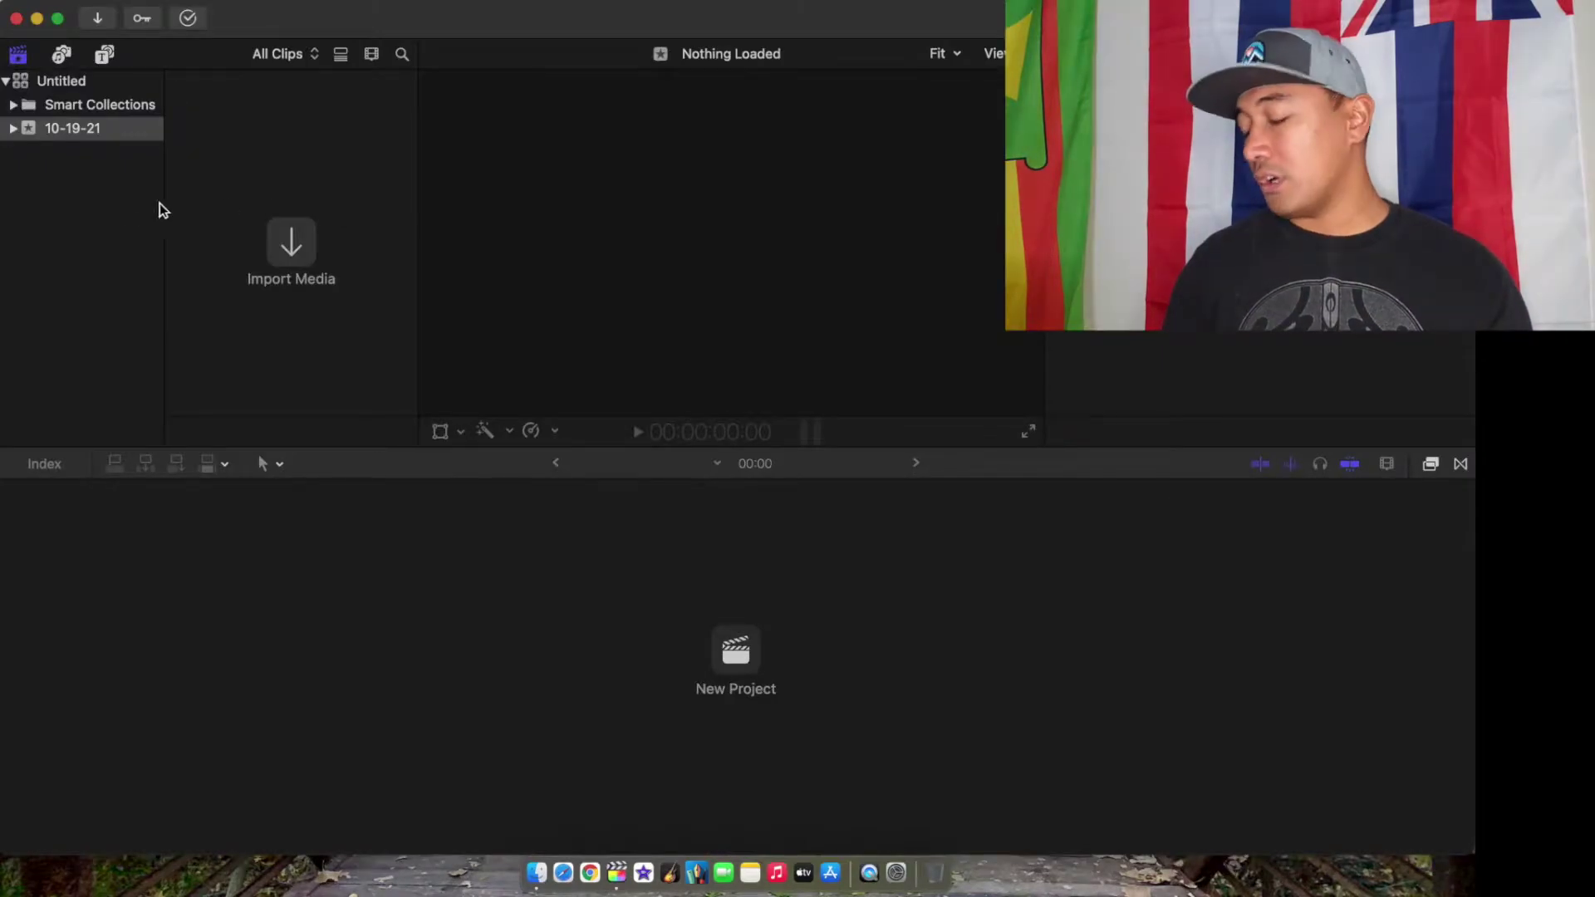
{"action": "left_click", "coordinate": [100, 214]}
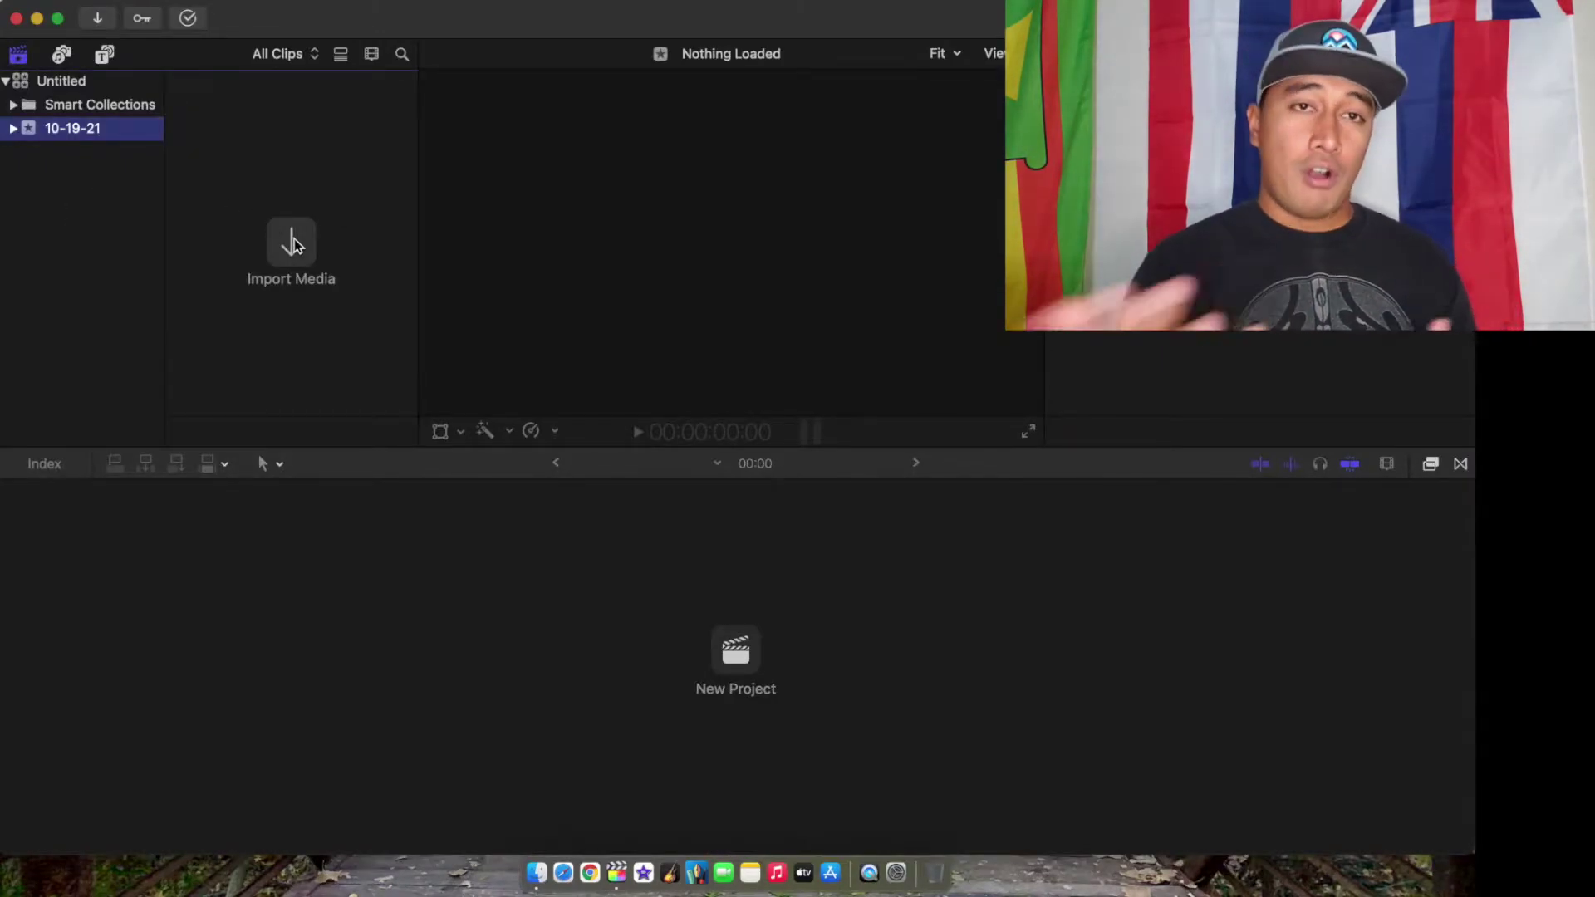
{"action": "left_click", "coordinate": [277, 257]}
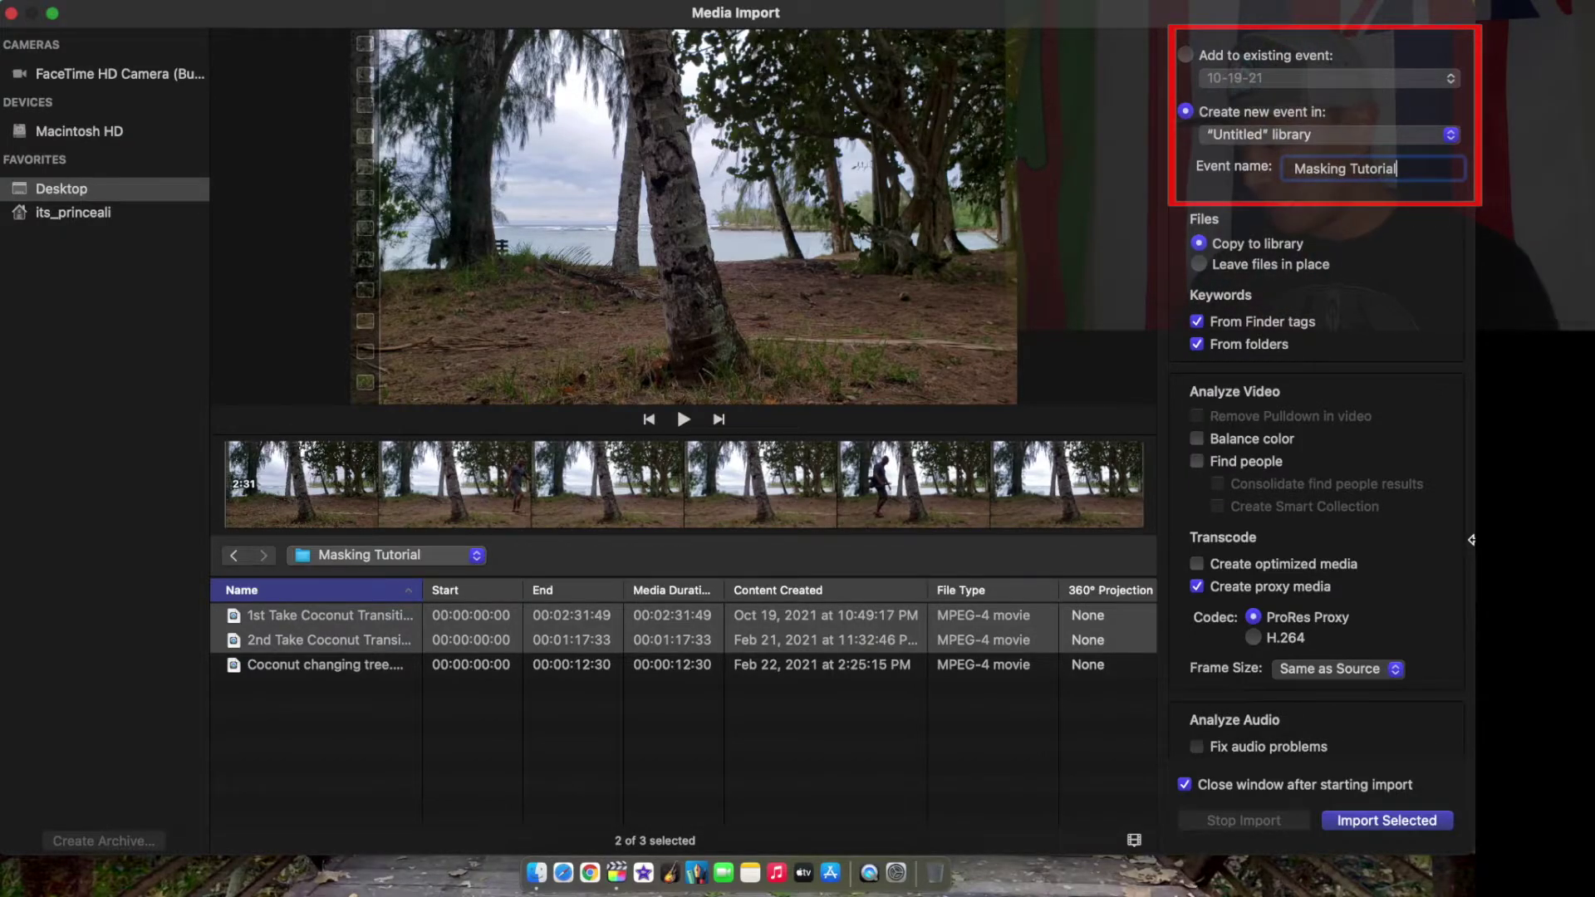
{"action": "left_click", "coordinate": [1367, 822]}
Create a 2K 60p project named Masking Tutorial in the Masking Tutorial event.
{"action": "left_click", "coordinate": [726, 657]}
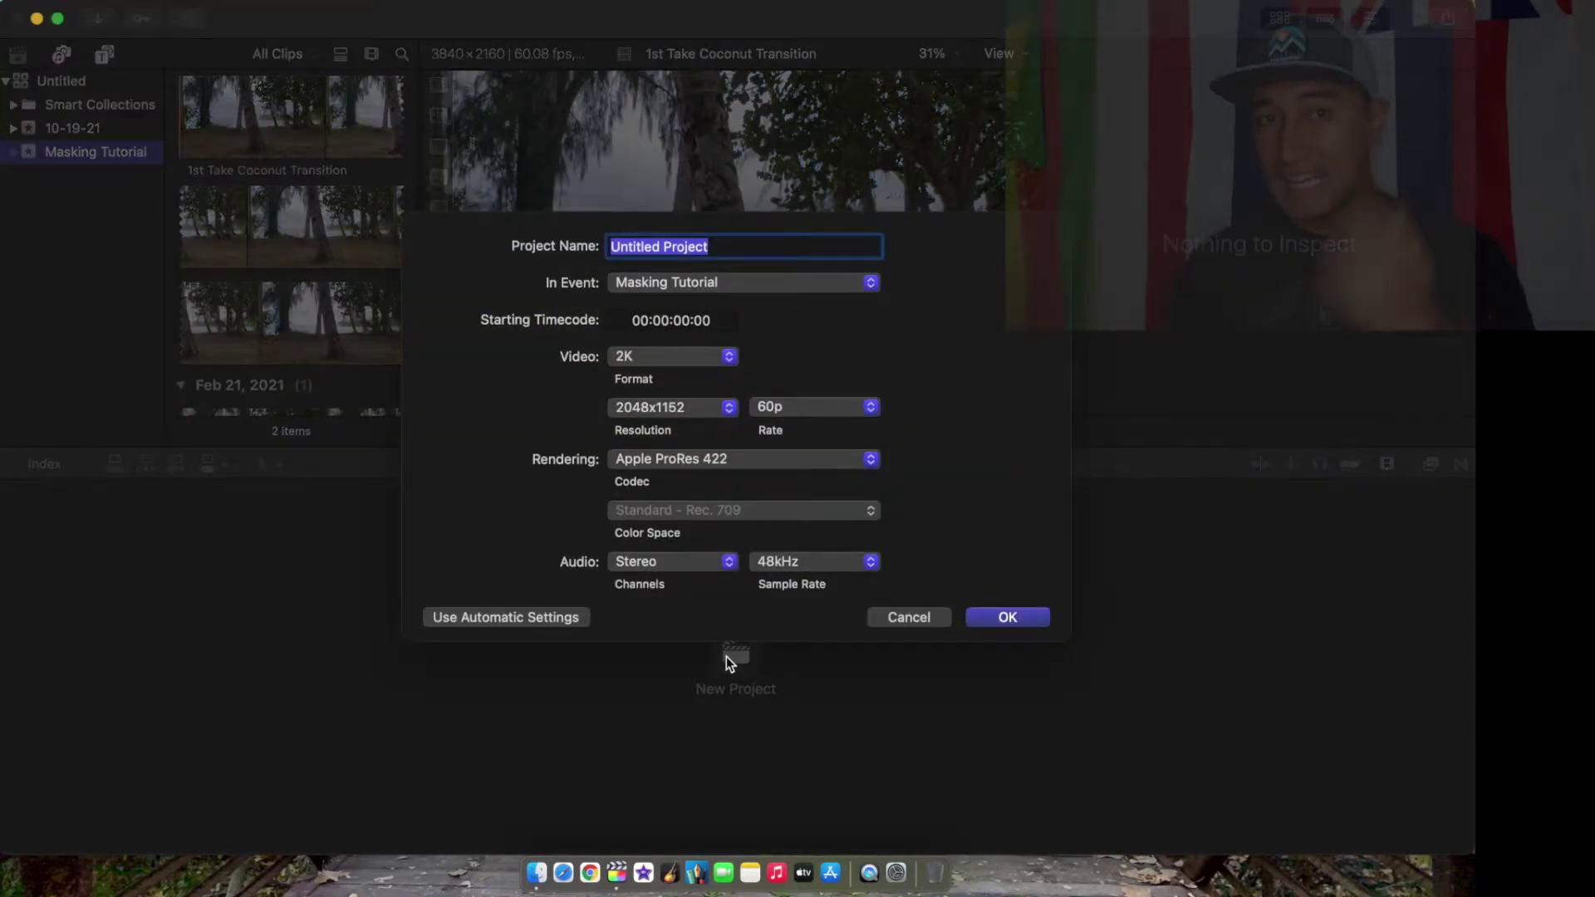
{"action": "type", "text": "Masking Tutorial"}
{"action": "left_click", "coordinate": [1007, 617]}
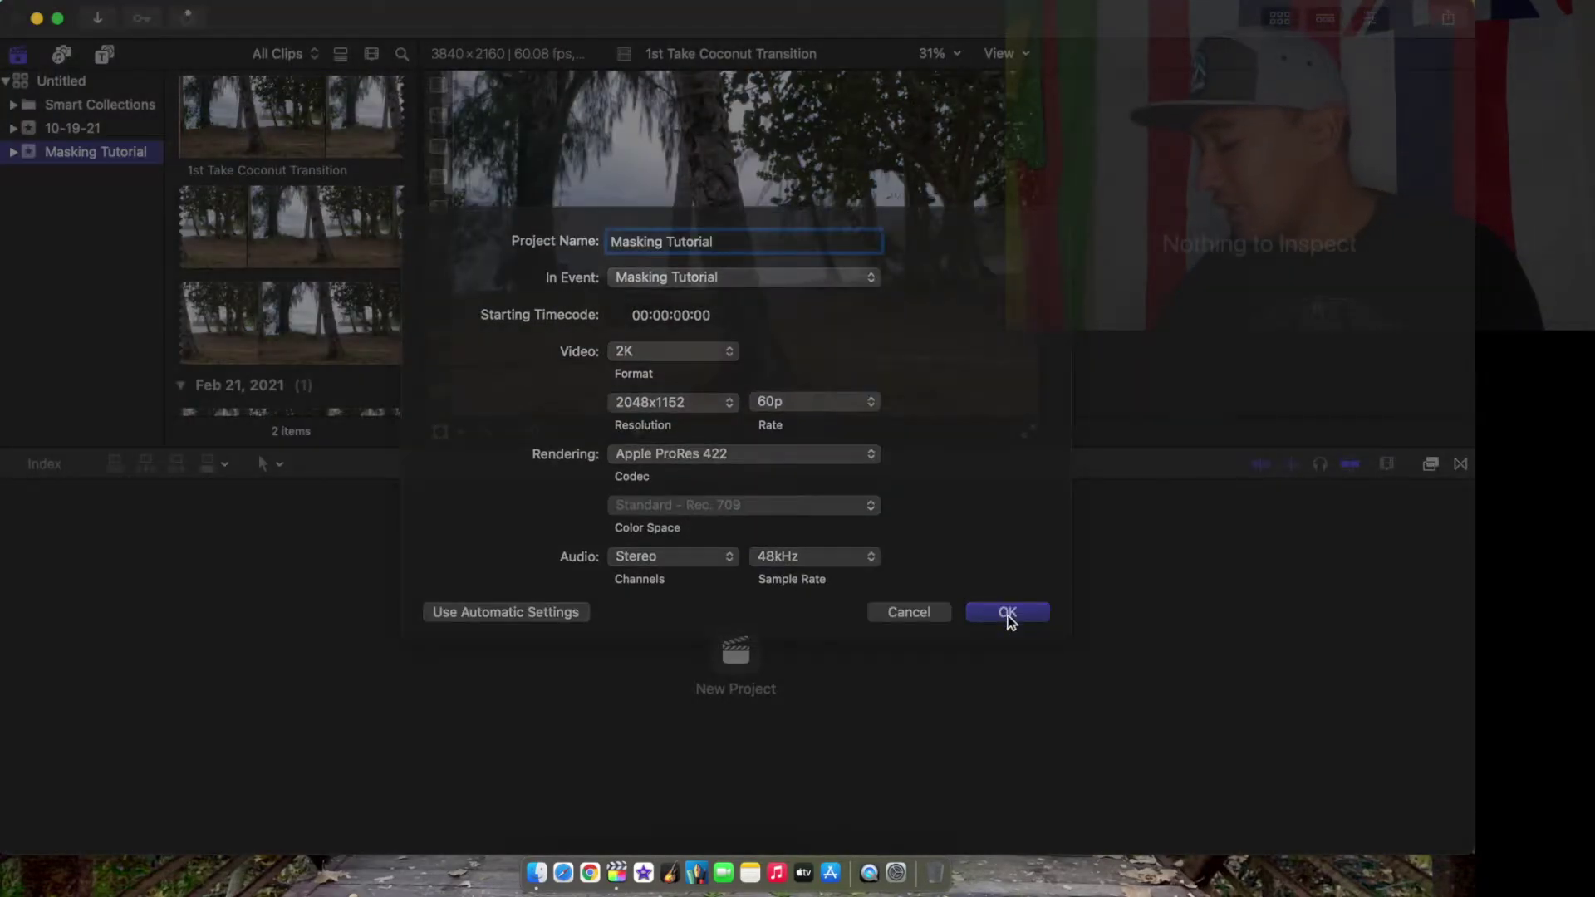
Select the 1st Take and 2nd Take Coconut Transition clips together and place them at the start of the timeline.
{"action": "scroll", "coordinate": [244, 238], "scroll_direction": "down", "scroll_amount": 3}
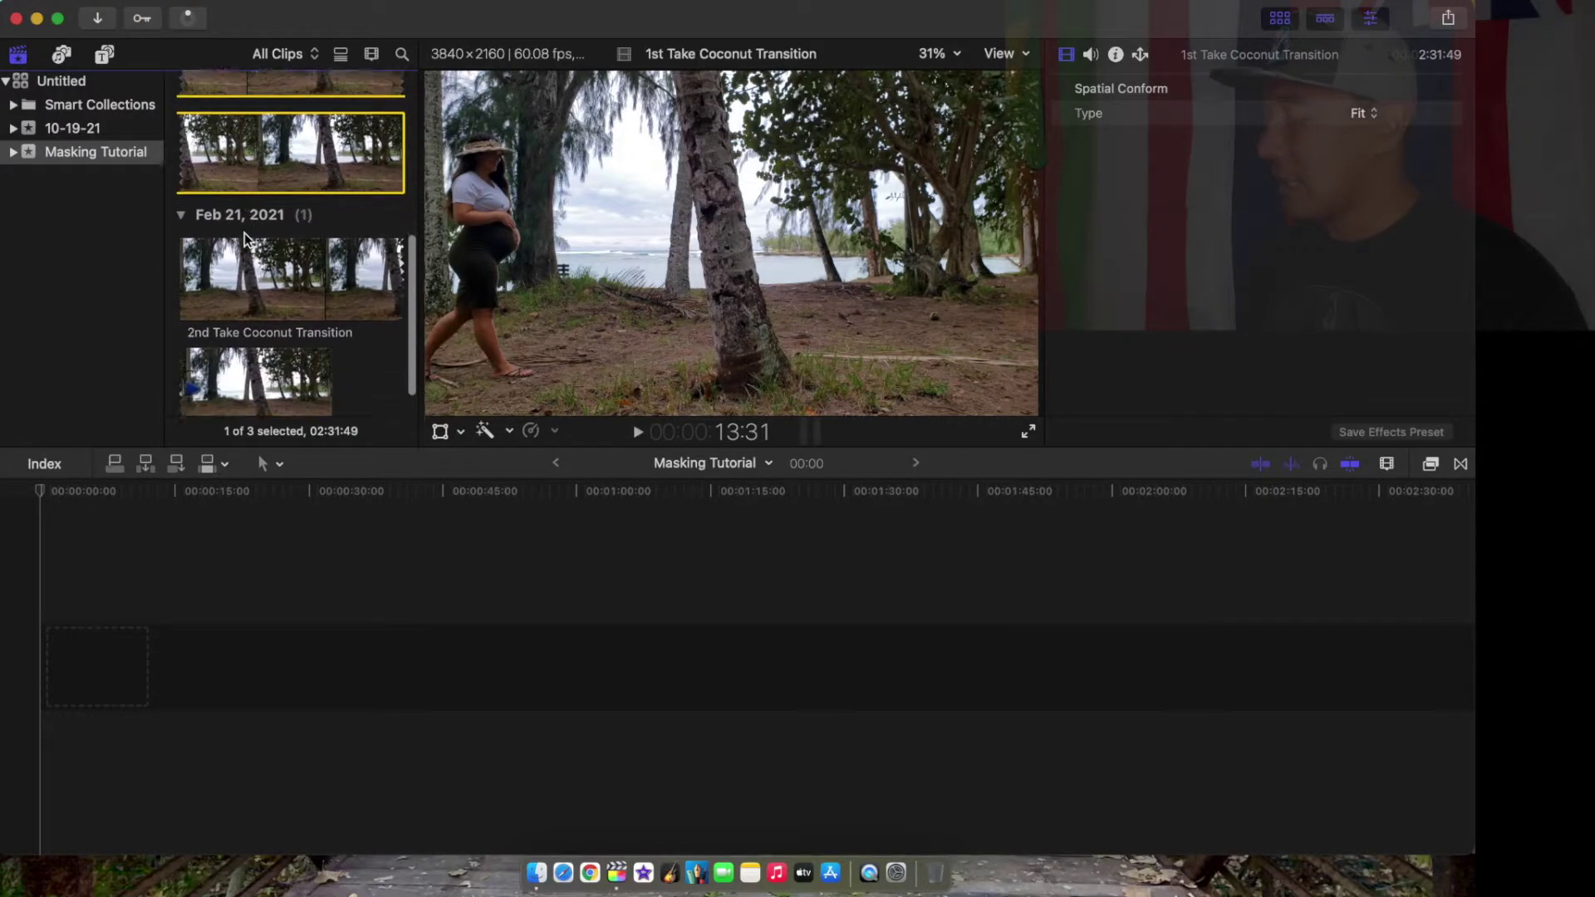
{"action": "left_click", "coordinate": [260, 263], "text": "super"}
{"action": "left_click_drag", "start_coordinate": [268, 124], "coordinate": [120, 669]}
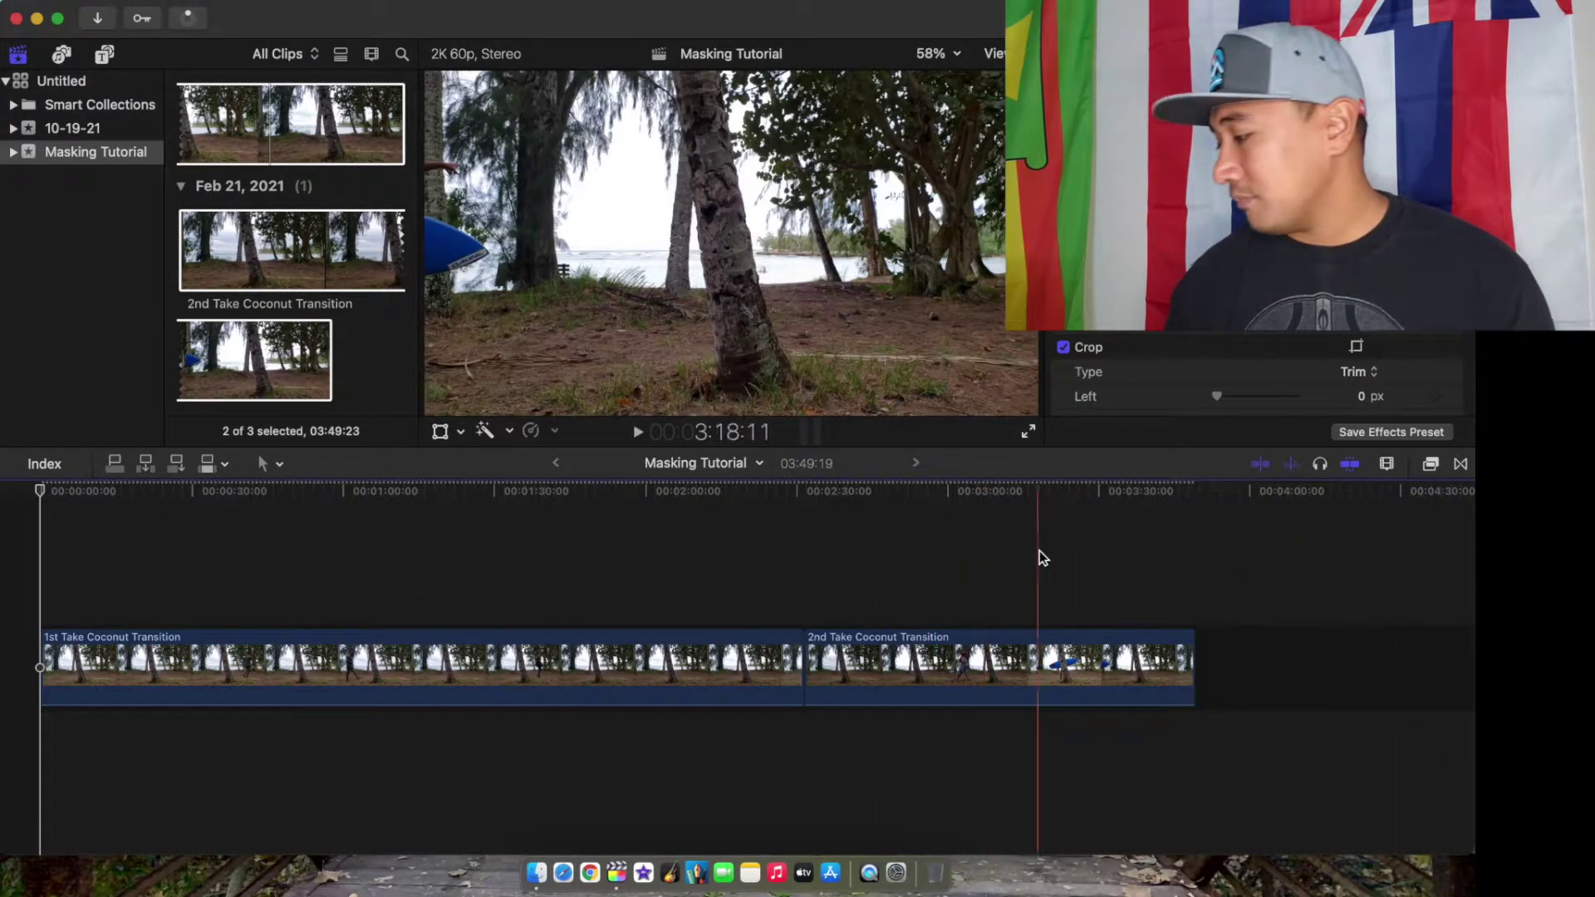
Open the effects library and look through its video and audio categories.
{"action": "left_click", "coordinate": [1429, 465]}
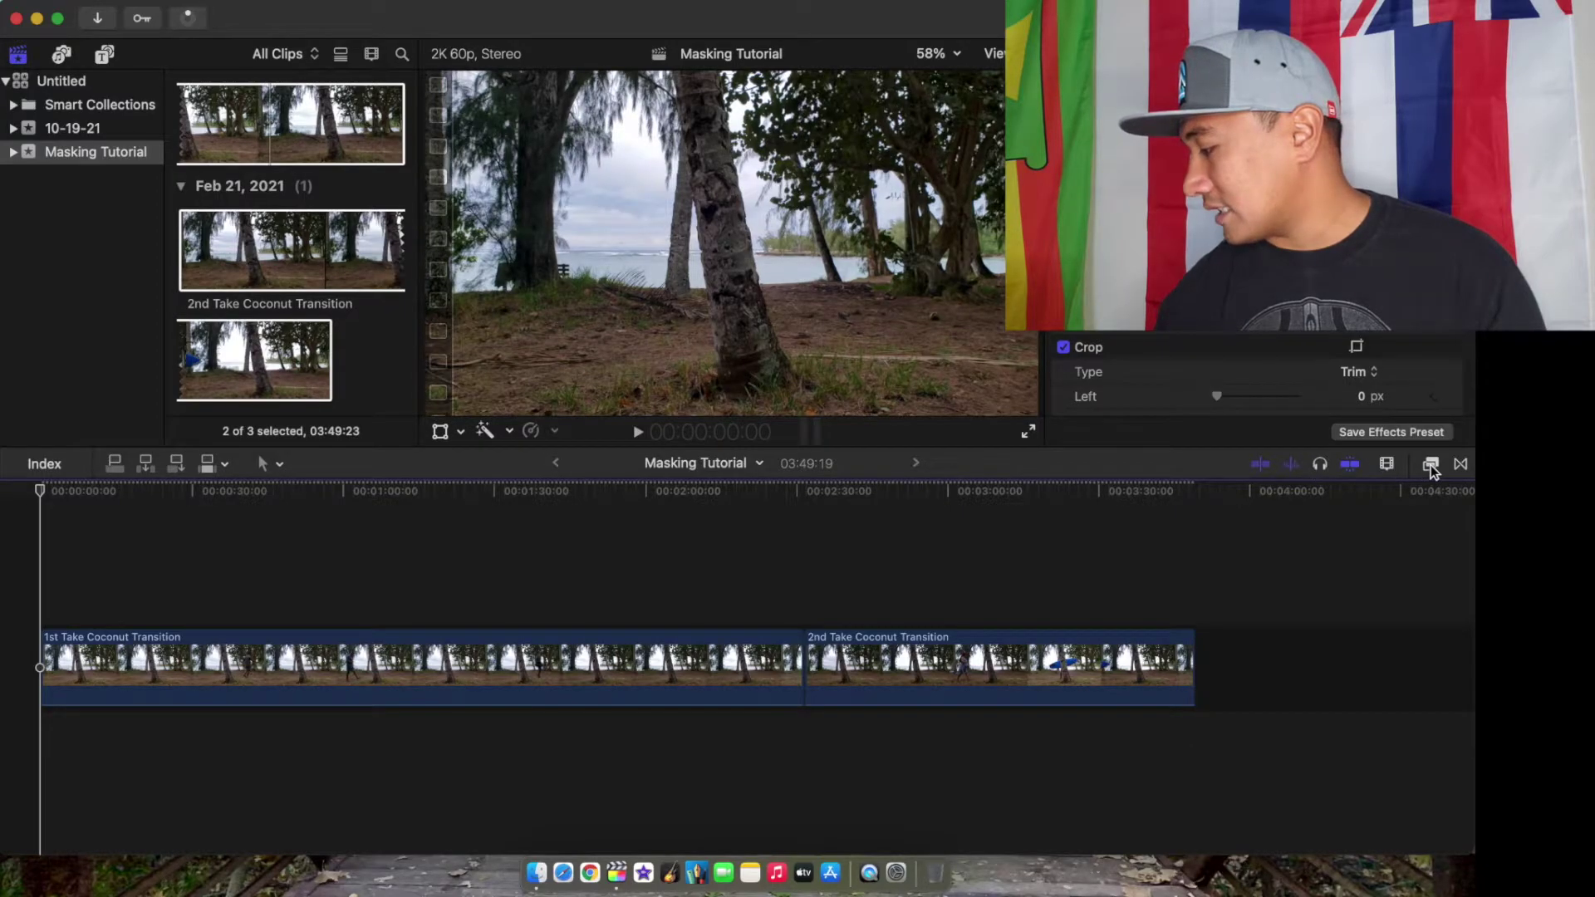
{"action": "left_click", "coordinate": [1431, 466]}
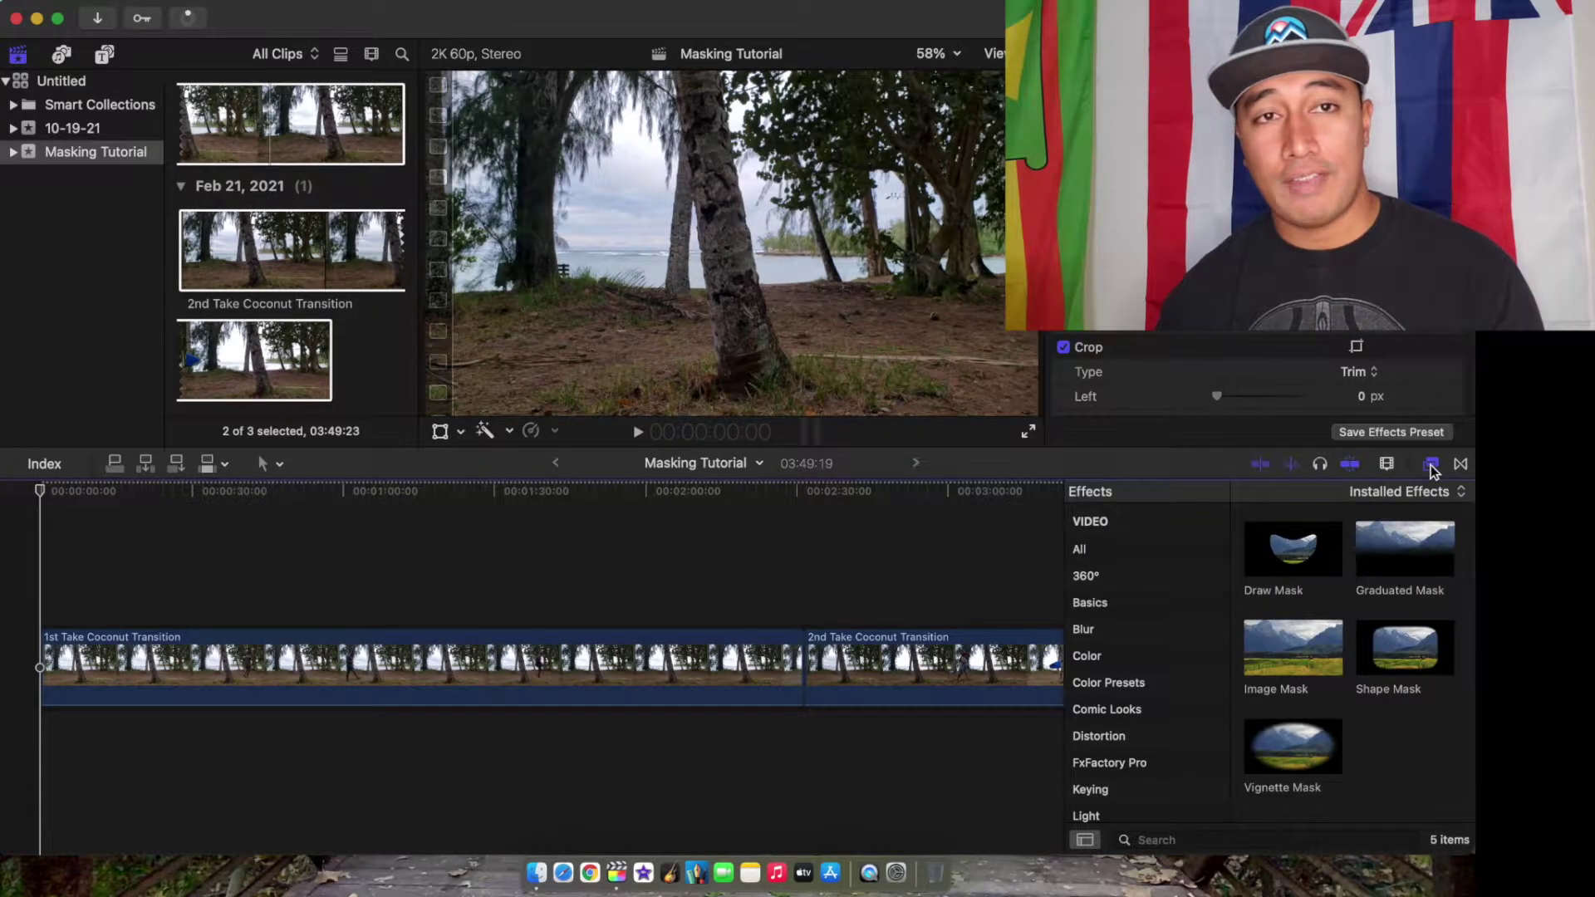
{"action": "left_click", "coordinate": [1138, 548]}
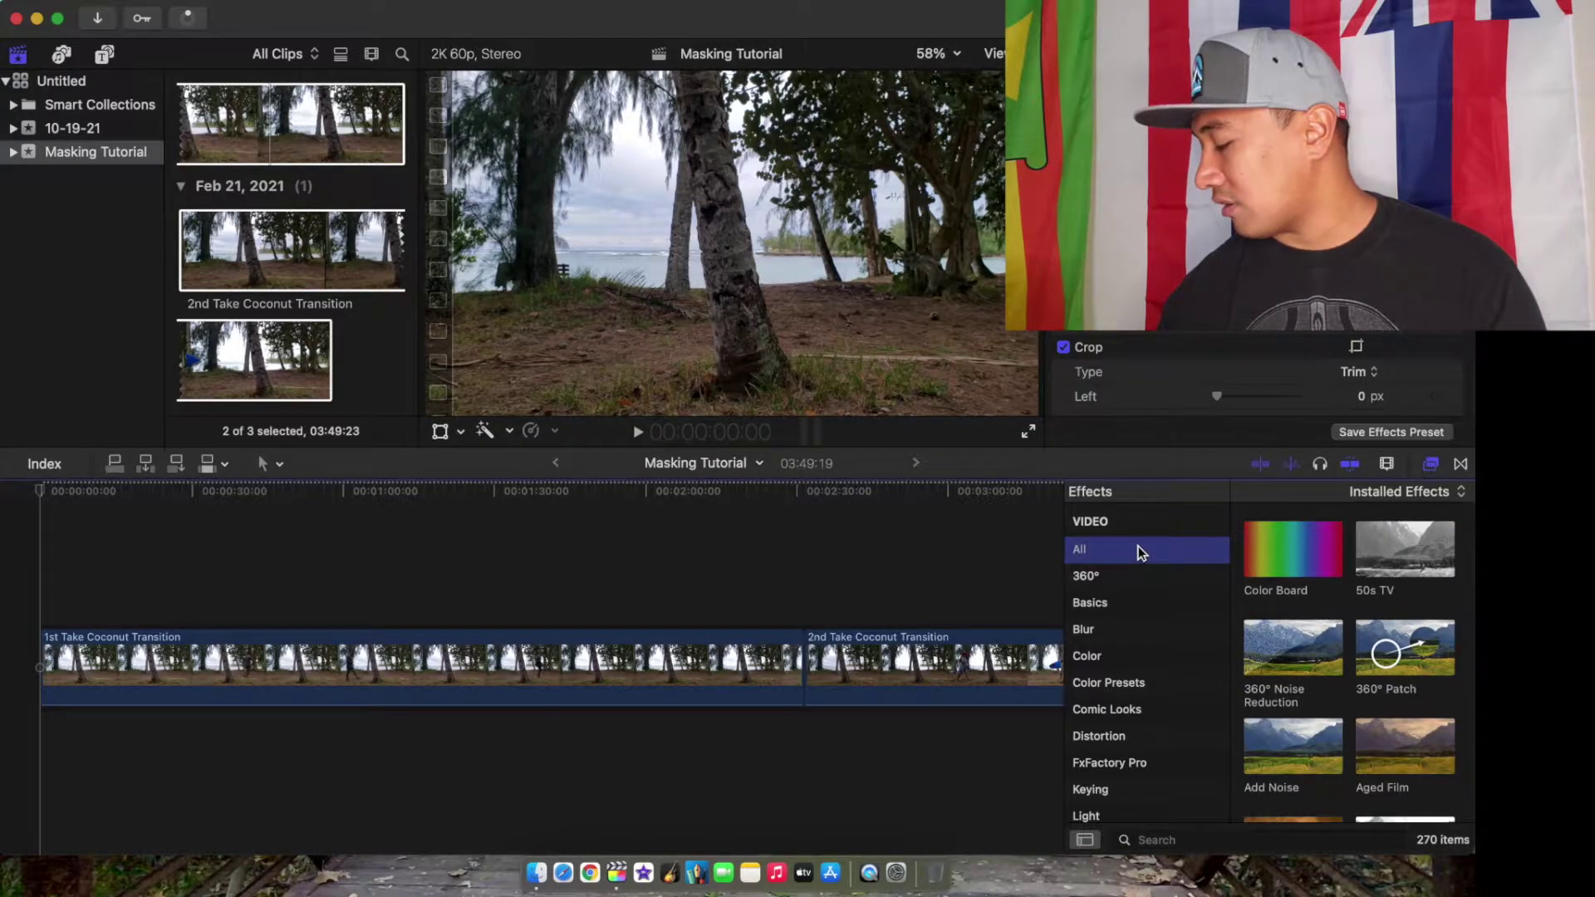
{"action": "scroll", "coordinate": [1138, 546], "scroll_direction": "down", "scroll_amount": 5}
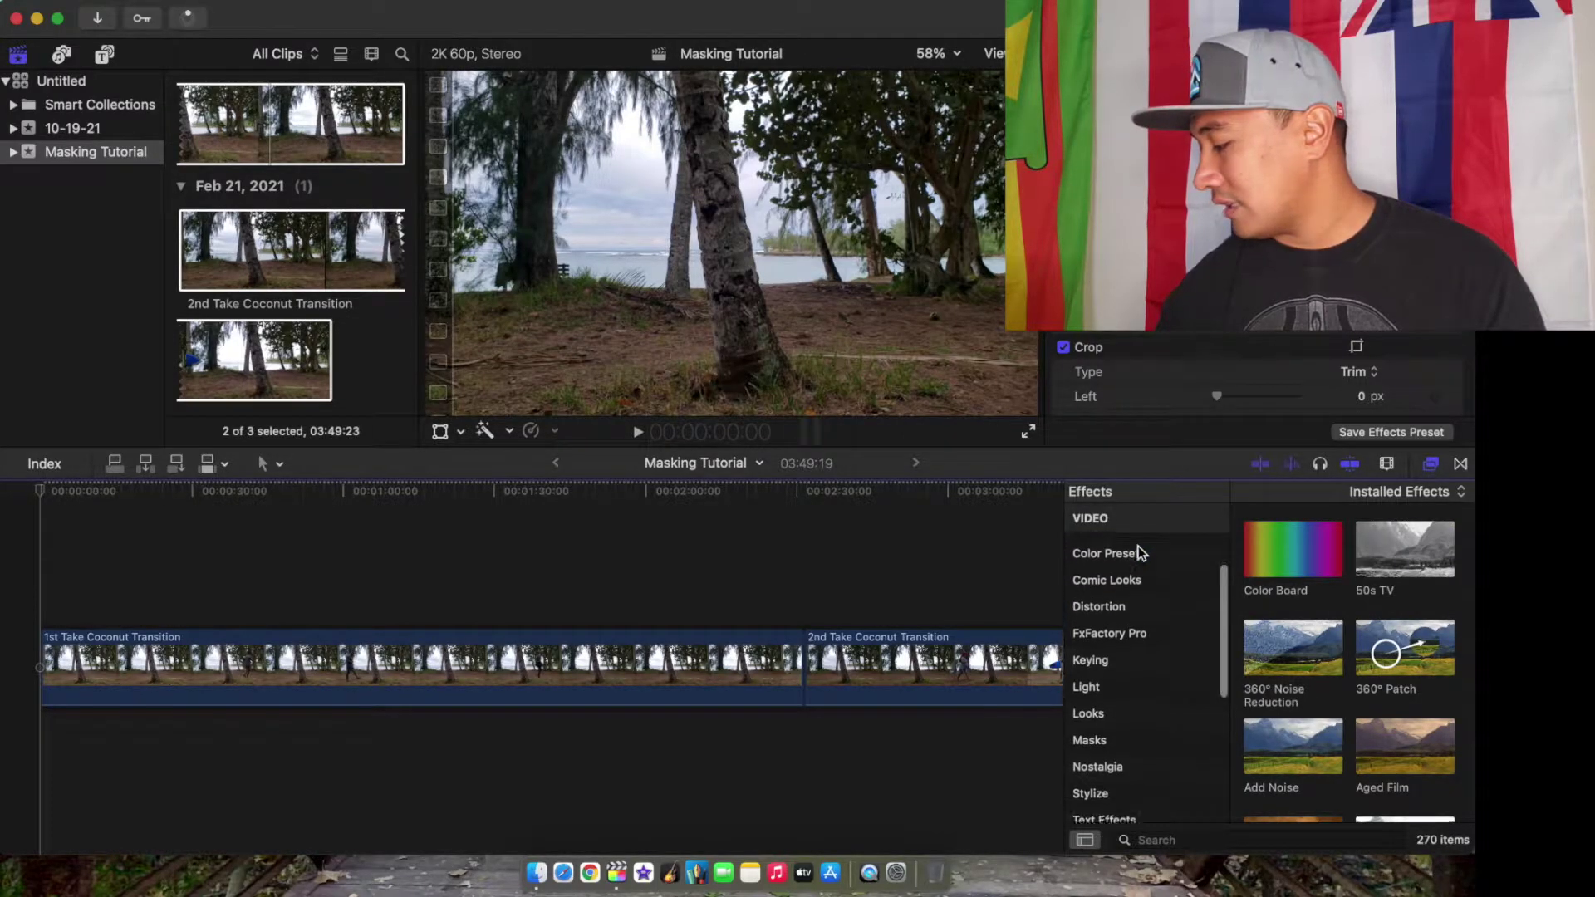
{"action": "scroll", "coordinate": [1138, 546], "scroll_direction": "down", "scroll_amount": 5}
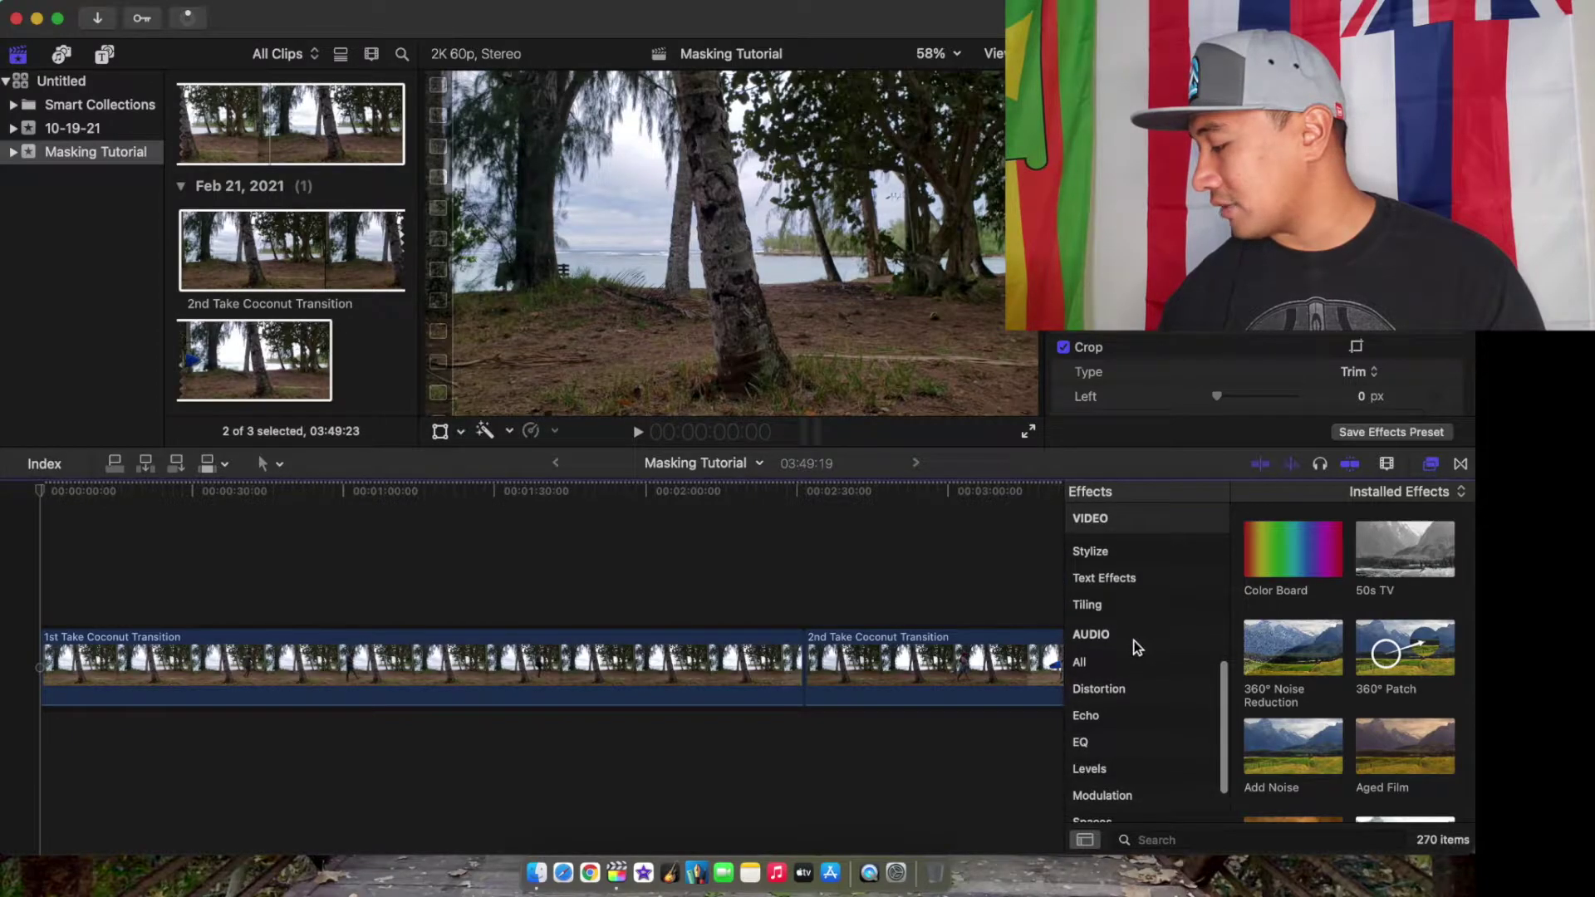
{"action": "left_click", "coordinate": [1124, 662]}
{"action": "scroll", "coordinate": [1124, 660], "scroll_direction": "down", "scroll_amount": 3}
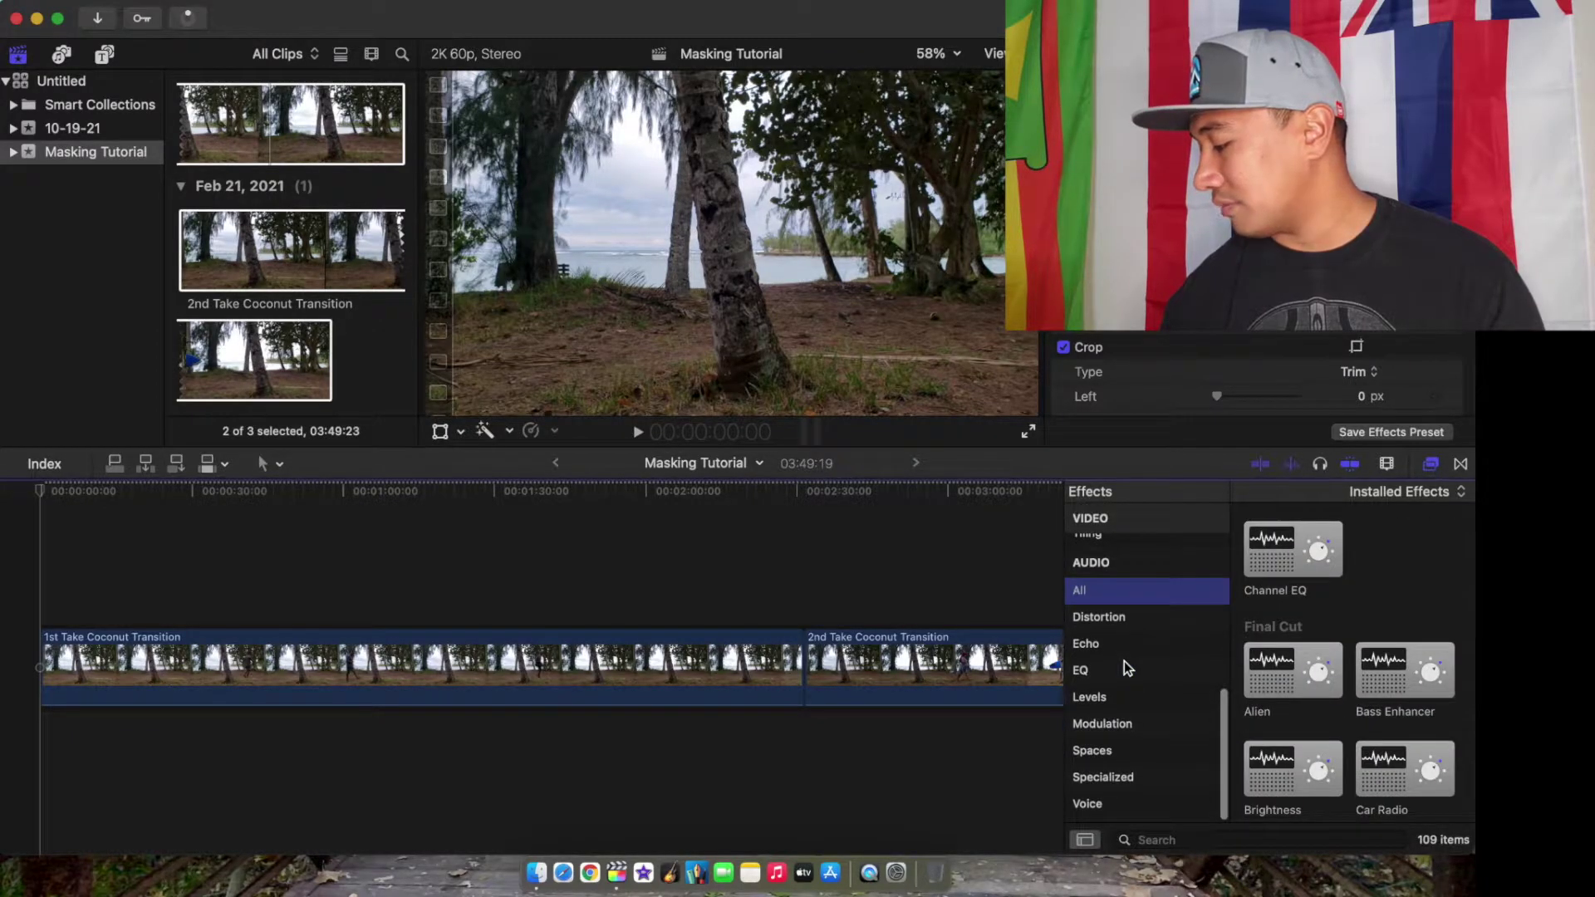
{"action": "scroll", "coordinate": [1128, 657], "scroll_direction": "up", "scroll_amount": 4}
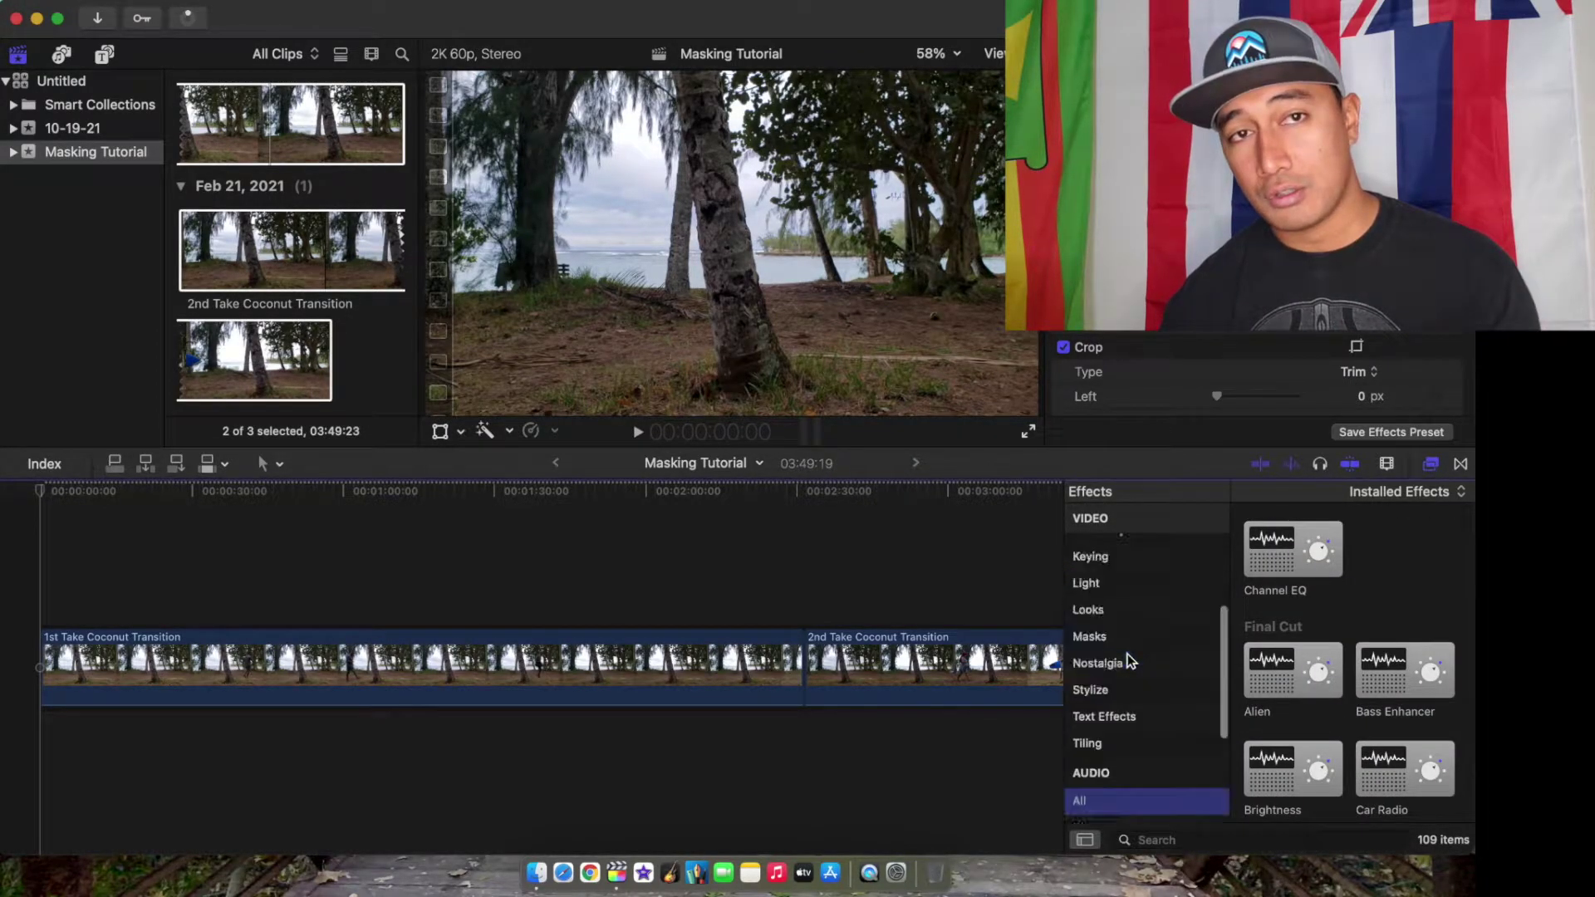
{"action": "scroll", "coordinate": [1128, 657], "scroll_direction": "up", "scroll_amount": 5}
{"action": "scroll", "coordinate": [1126, 678], "scroll_direction": "down", "scroll_amount": 3}
{"action": "scroll", "coordinate": [1126, 678], "scroll_direction": "down", "scroll_amount": 3}
Apply the Shape Mask effect from the Masks category to the 1st Take Coconut Transition clip in the timeline.
{"action": "left_click", "coordinate": [1110, 650]}
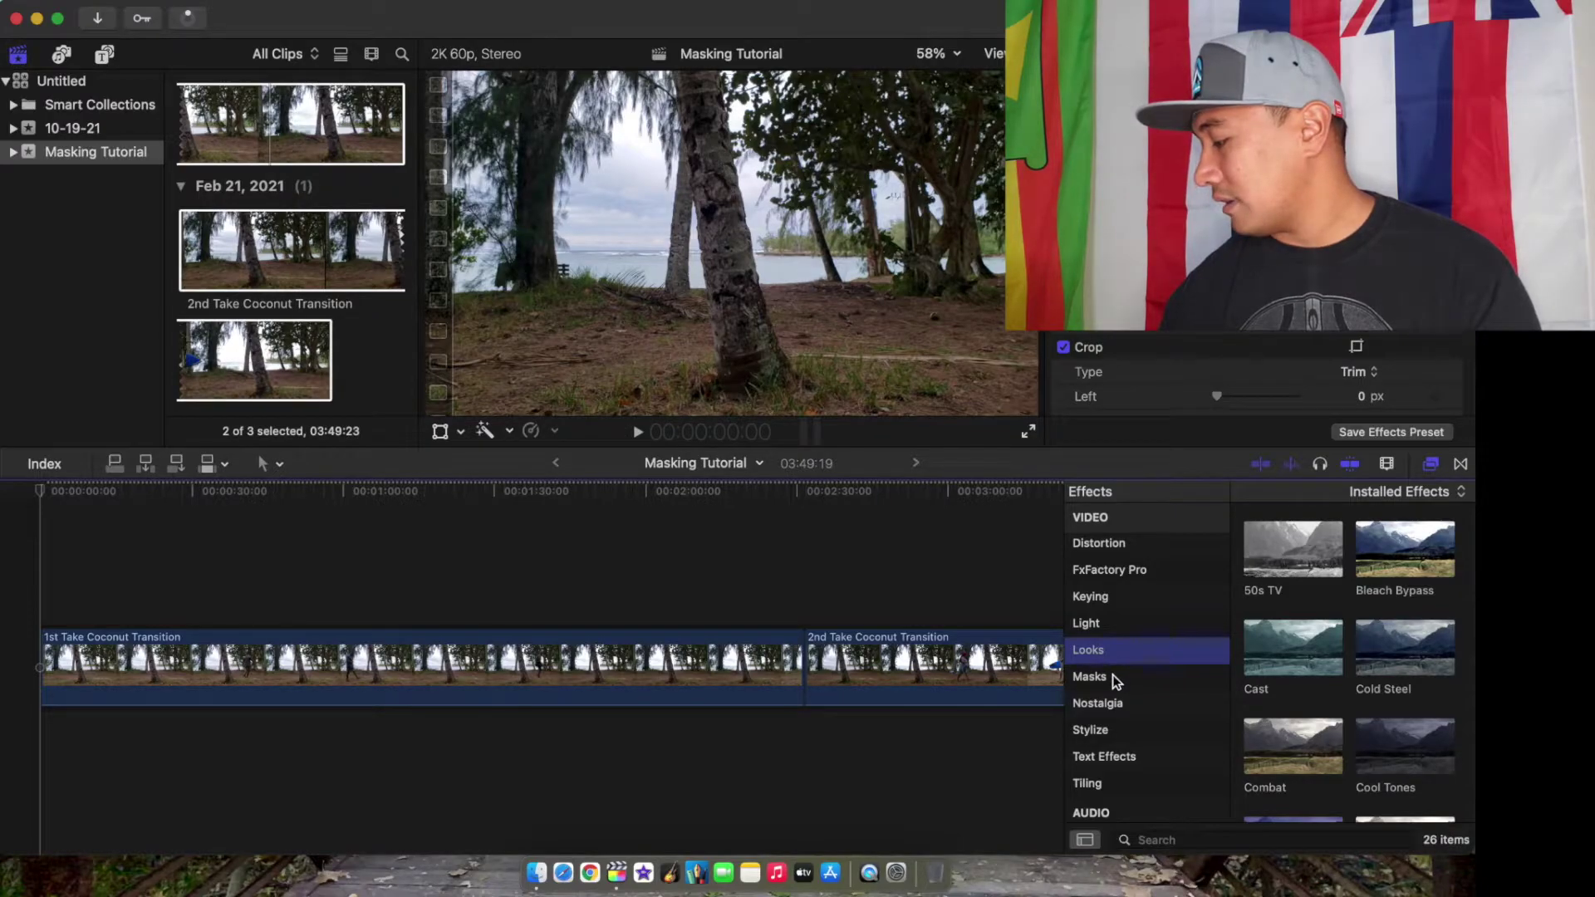
{"action": "left_click", "coordinate": [1111, 676]}
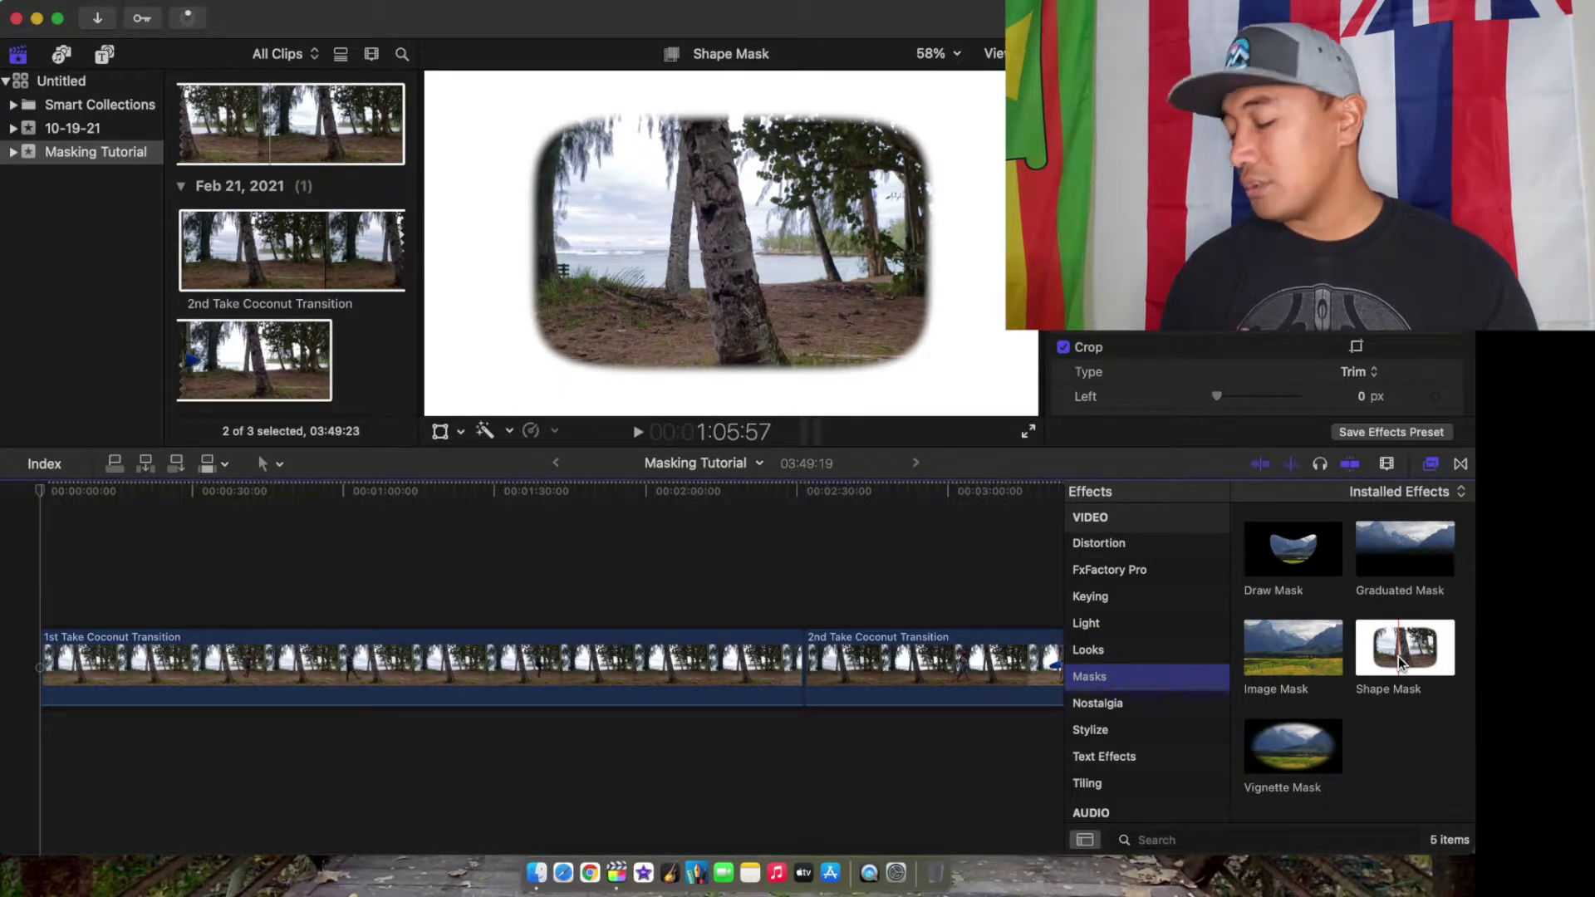
{"action": "left_click", "coordinate": [1407, 657]}
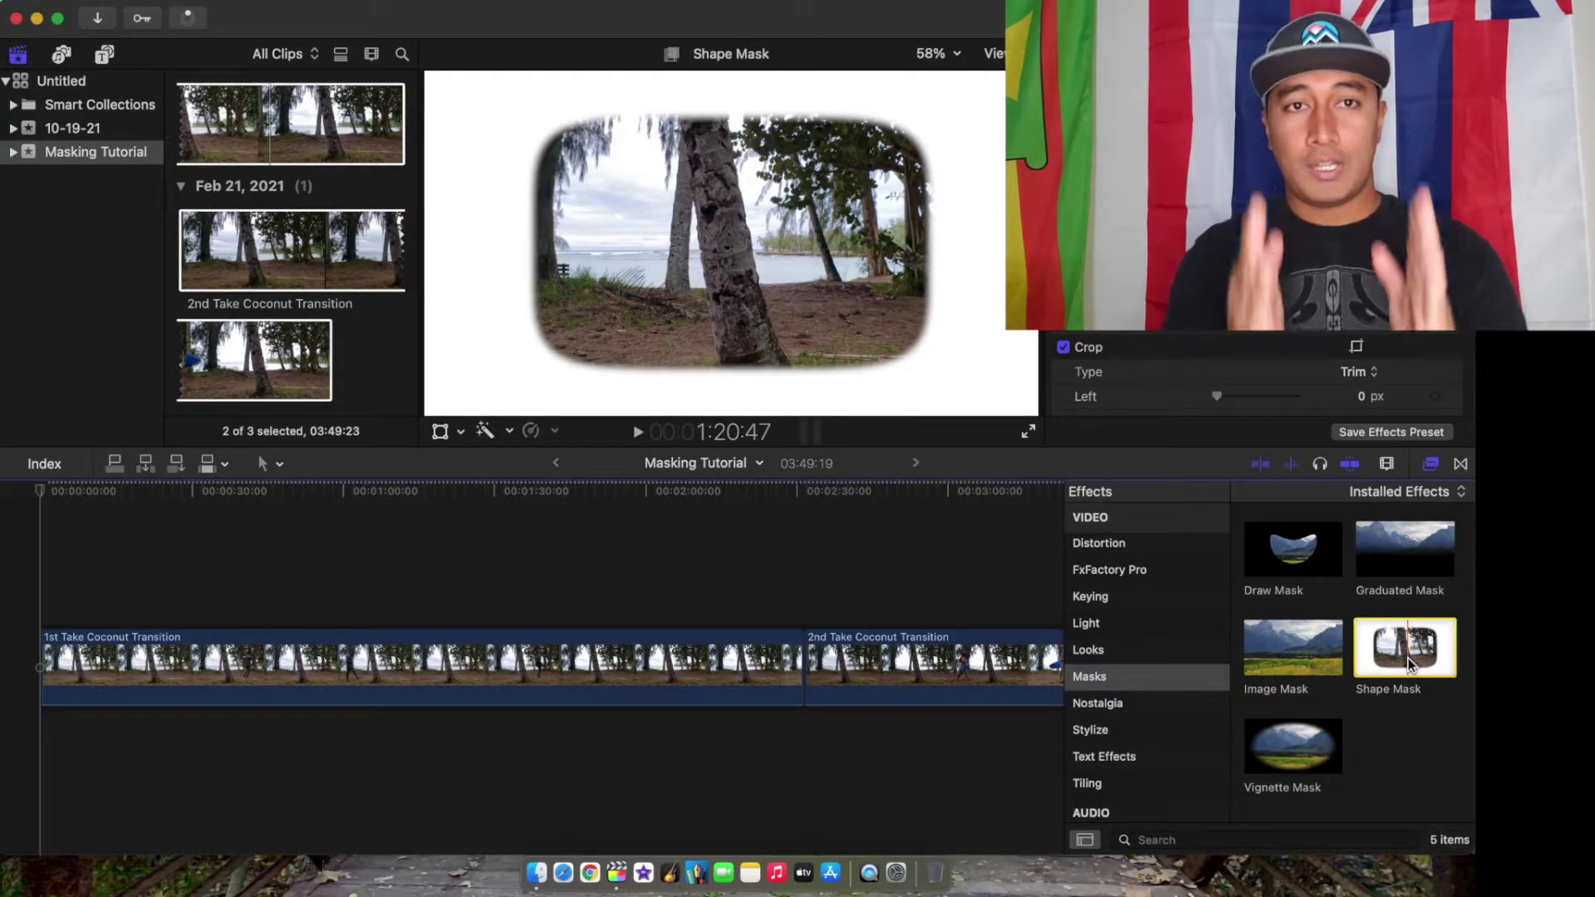
{"action": "left_click_drag", "start_coordinate": [1408, 663], "coordinate": [574, 686]}
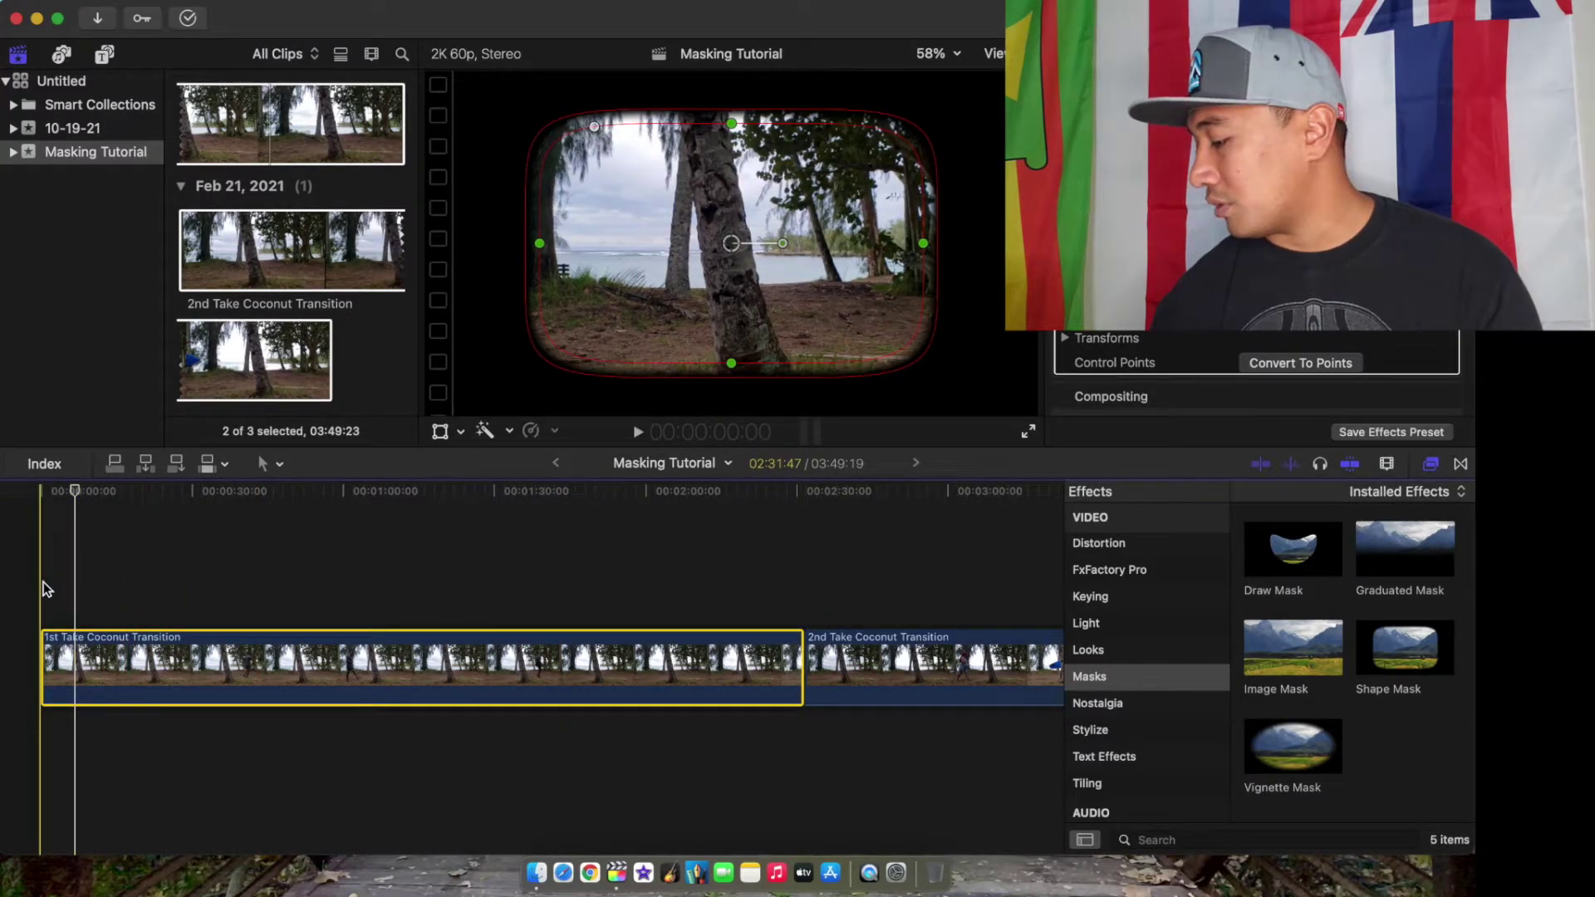
Play the first clip until the woman has passed the tree at 3:47, and set the viewer zoom to 50%.
{"action": "key", "text": "space"}
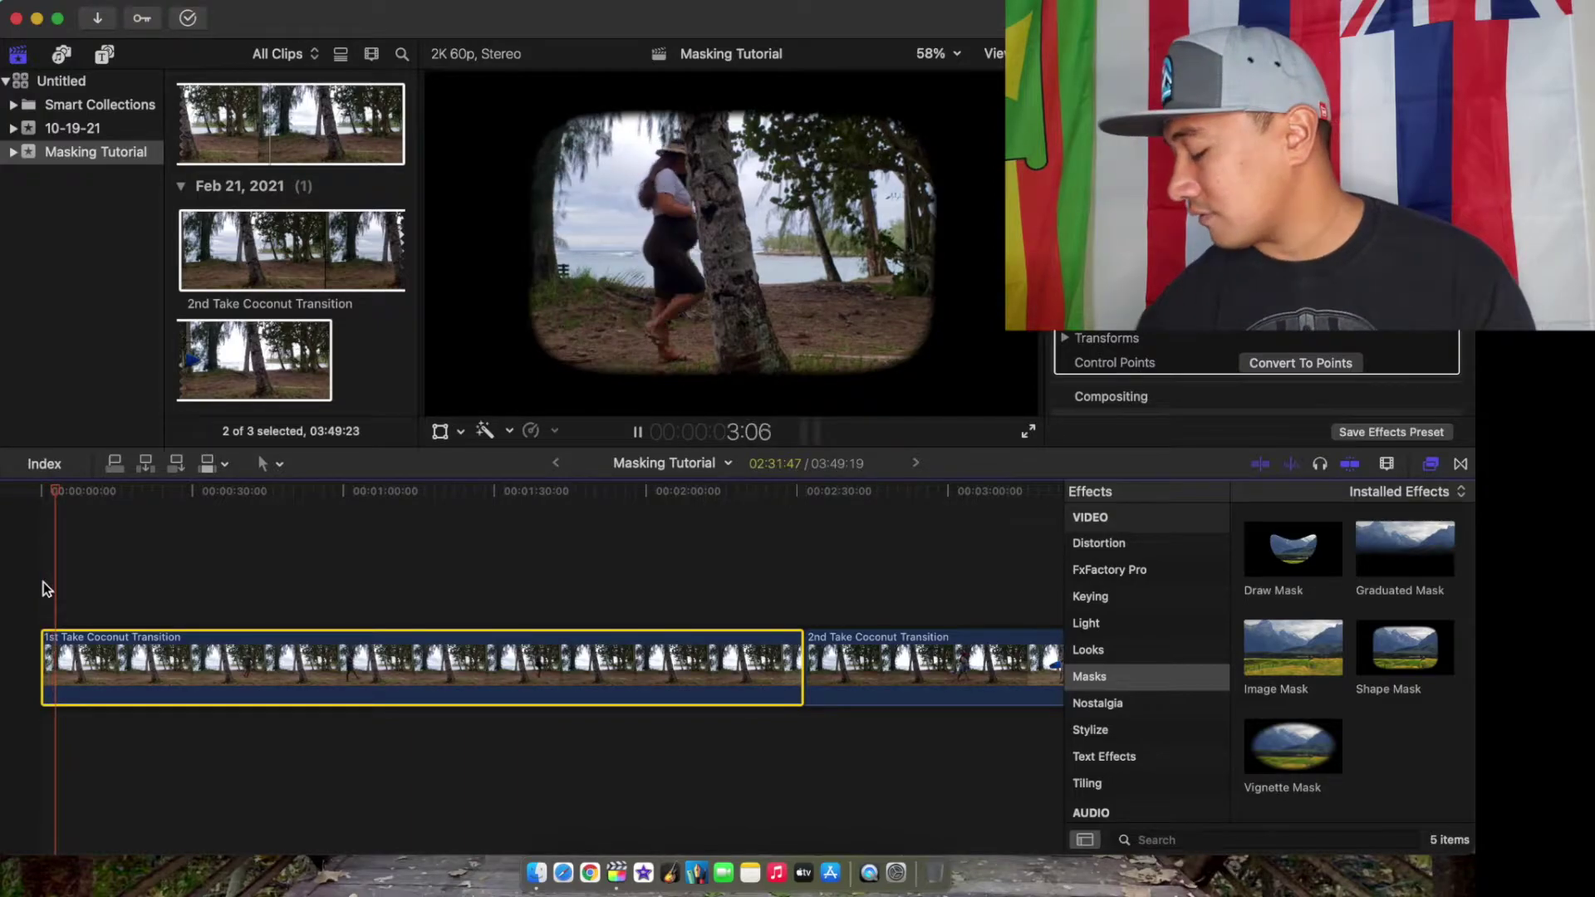
{"action": "key", "text": "space"}
{"action": "key", "text": "super+minus"}
{"action": "key", "text": "super+minus"}
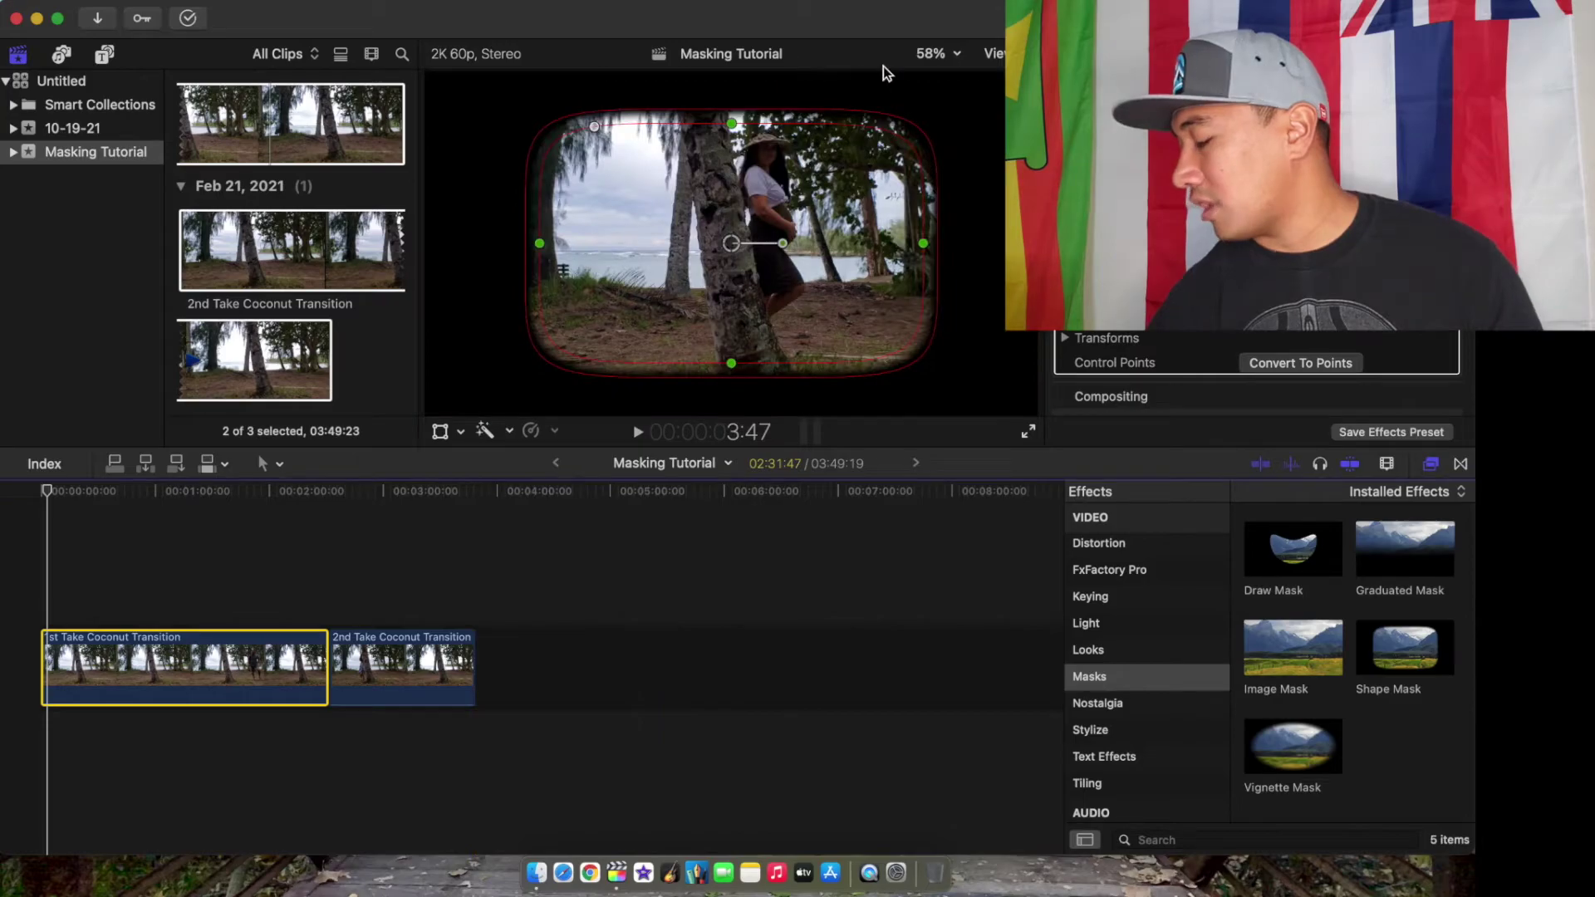
{"action": "left_click", "coordinate": [948, 57]}
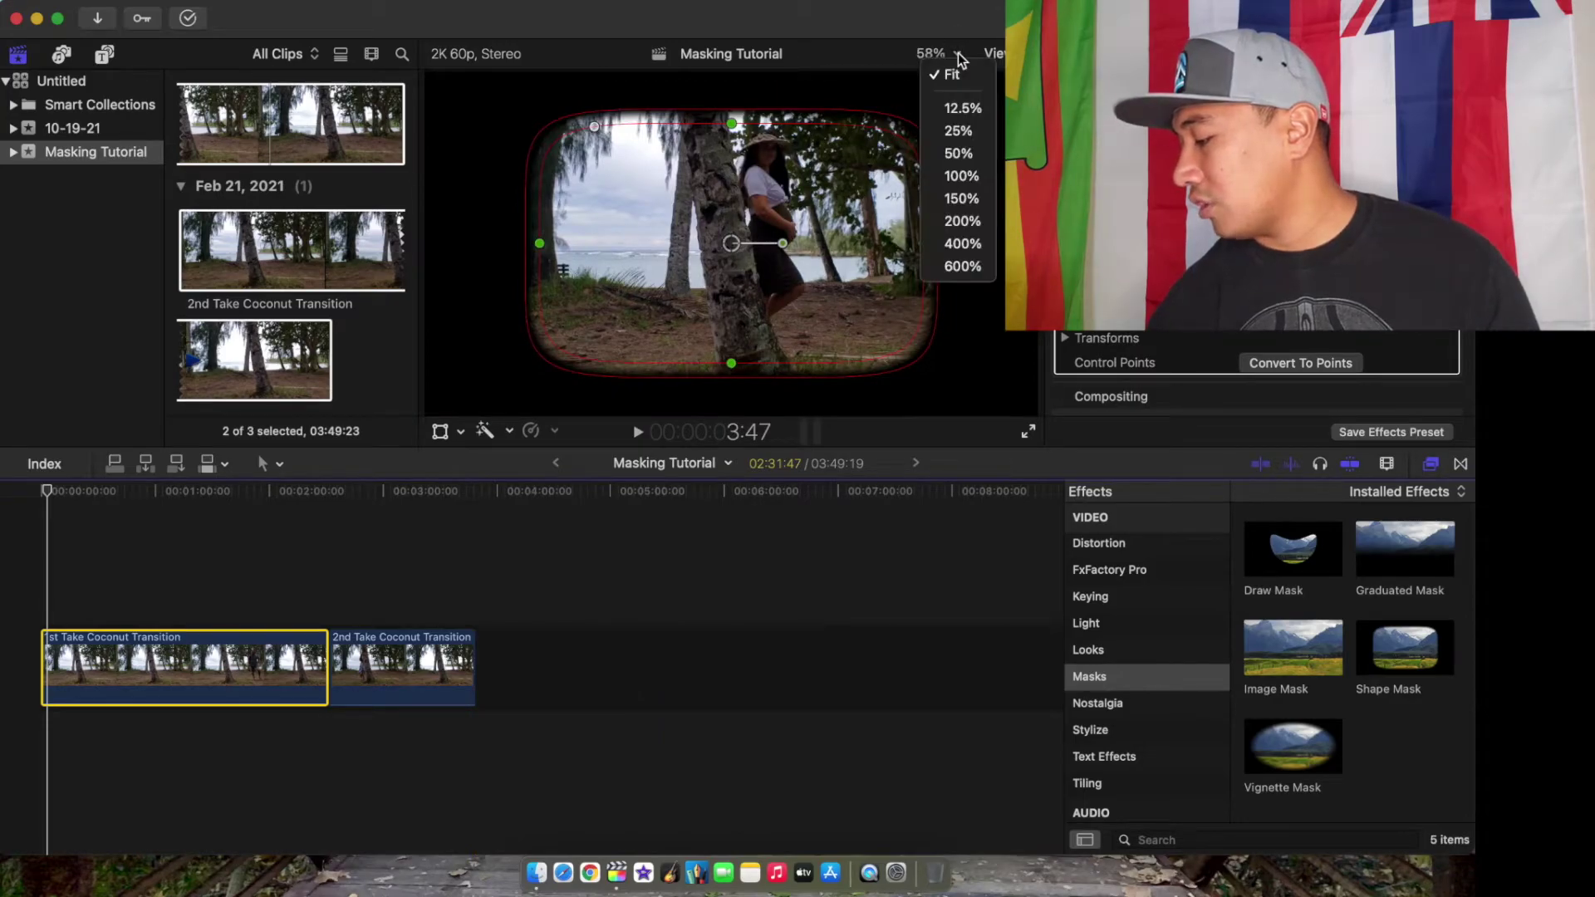
{"action": "left_click", "coordinate": [959, 151]}
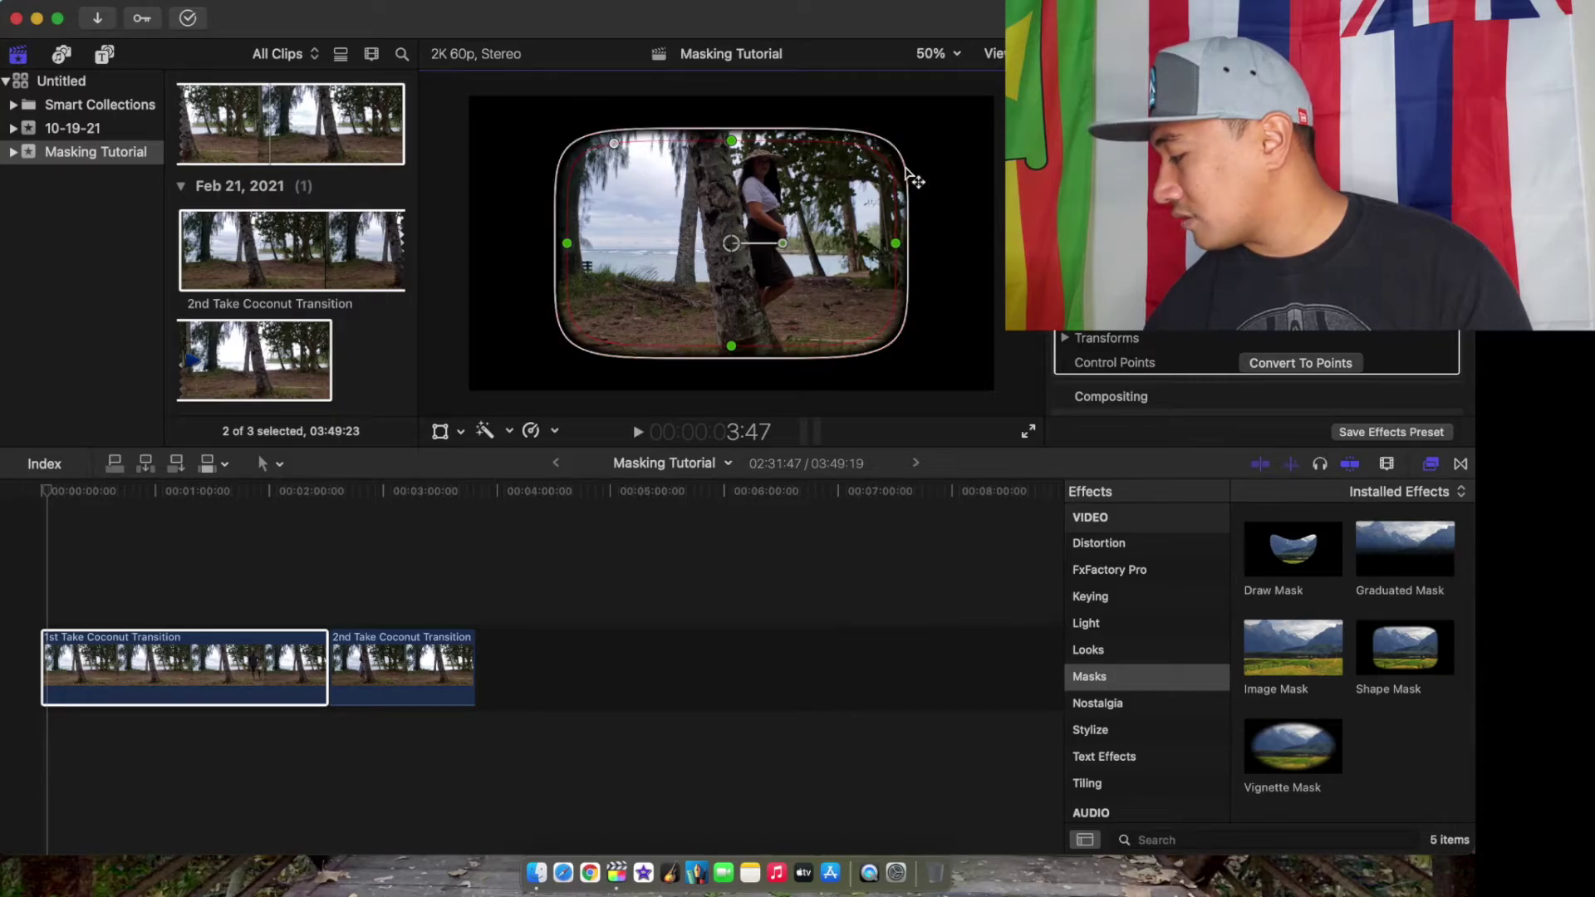
Set the Shape Mask's feather to 0 so its edge is hard.
{"action": "left_click_drag", "start_coordinate": [914, 178], "coordinate": [921, 175]}
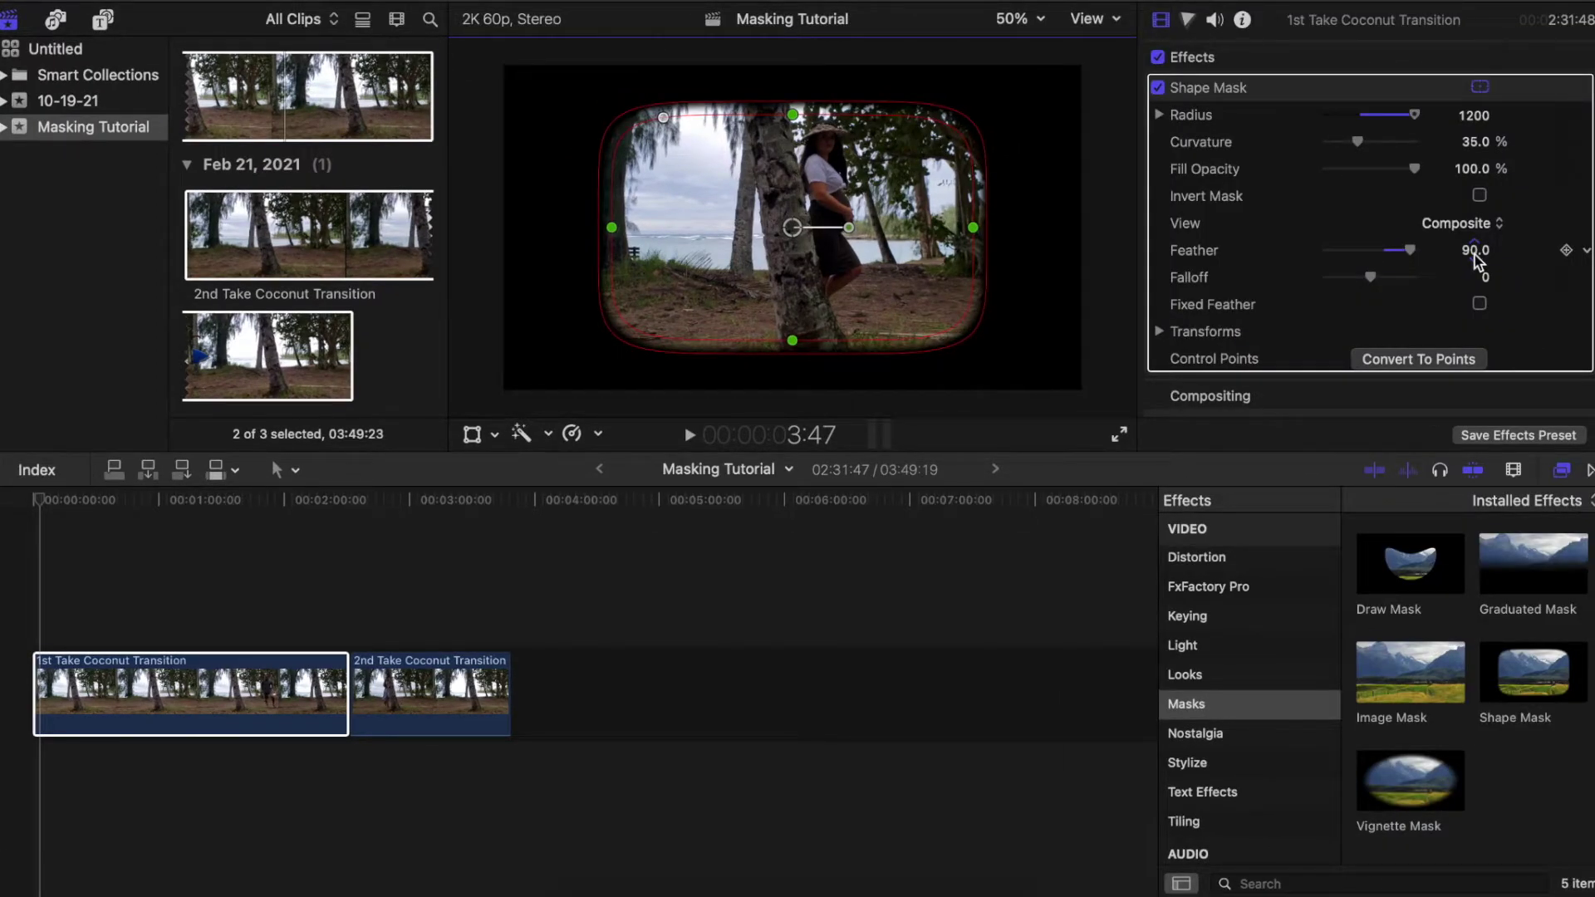
{"action": "left_click", "coordinate": [1474, 251]}
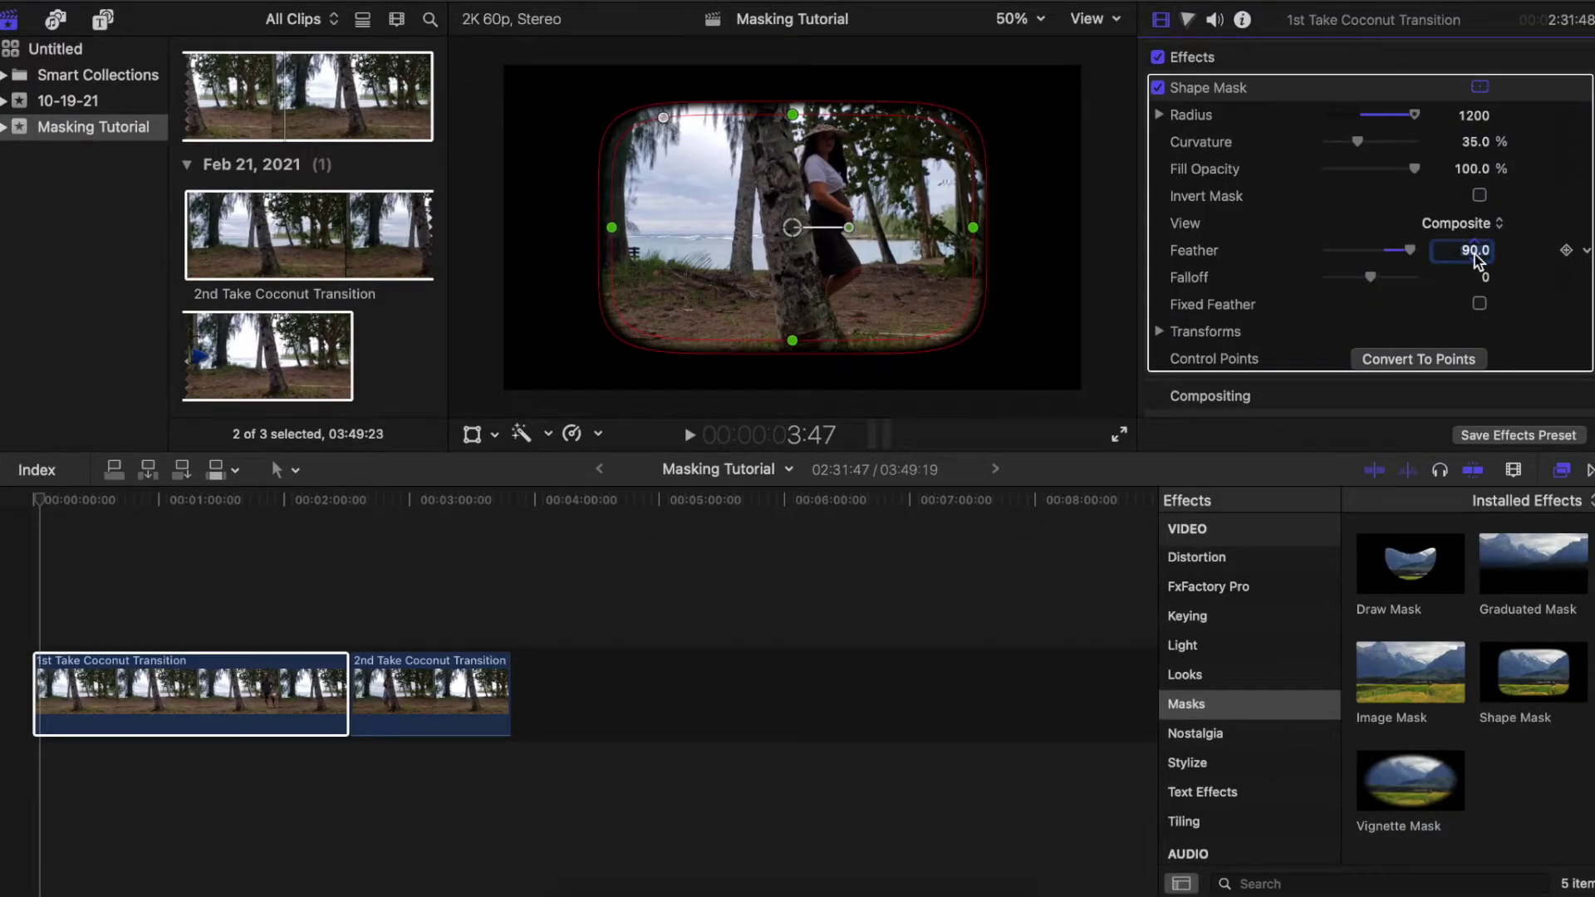
{"action": "type", "text": "85"}
{"action": "key", "text": "Return"}
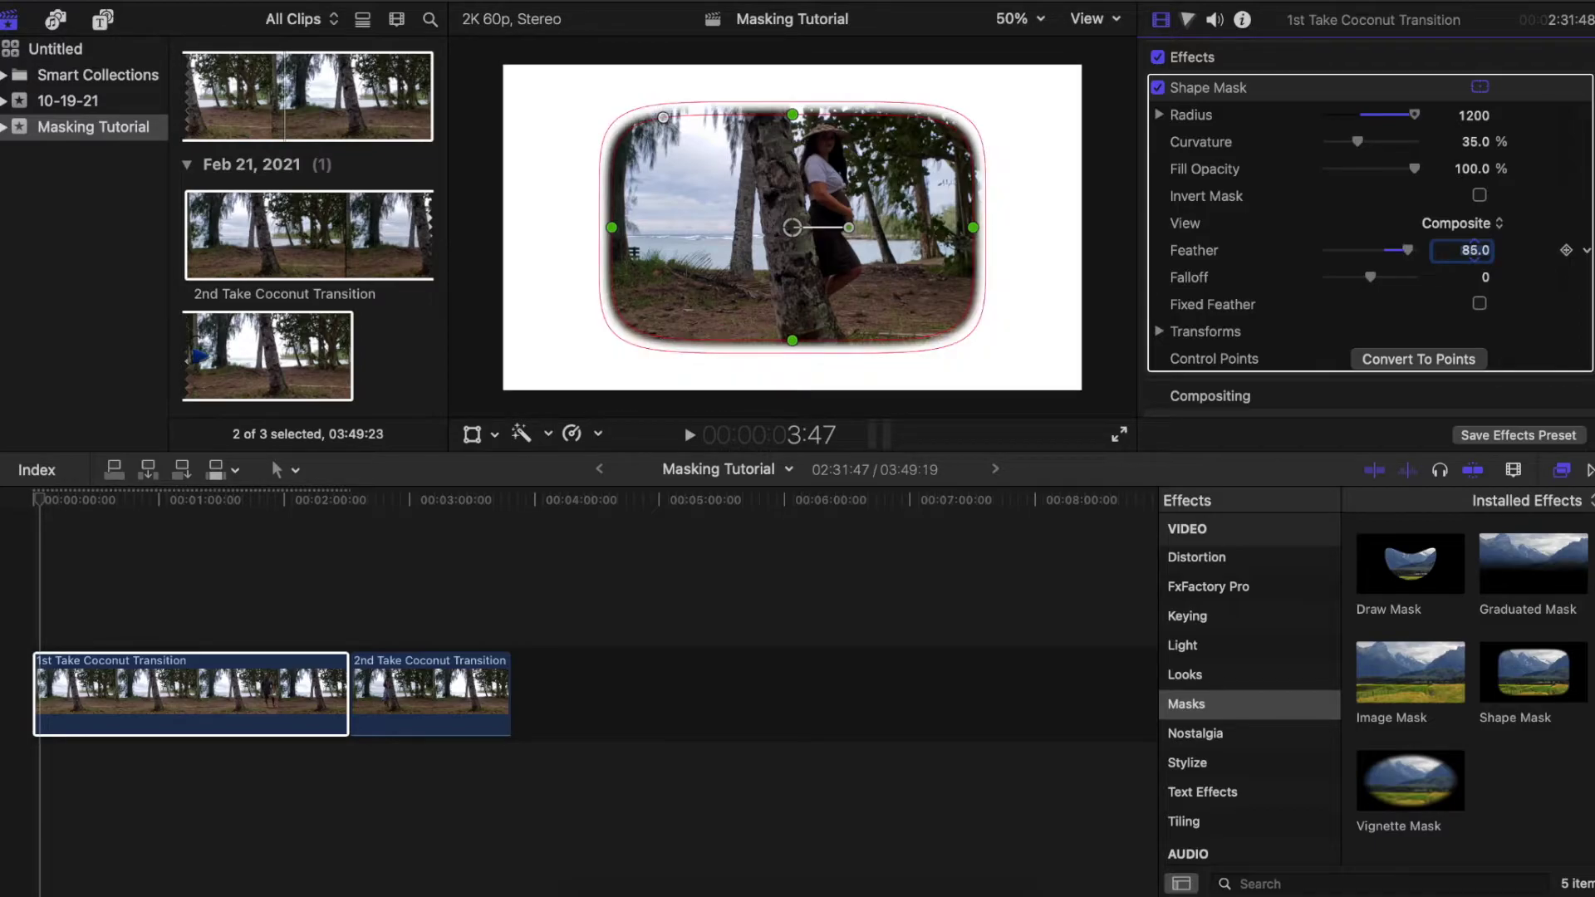
{"action": "left_click_drag", "start_coordinate": [1474, 253], "coordinate": [1475, 253]}
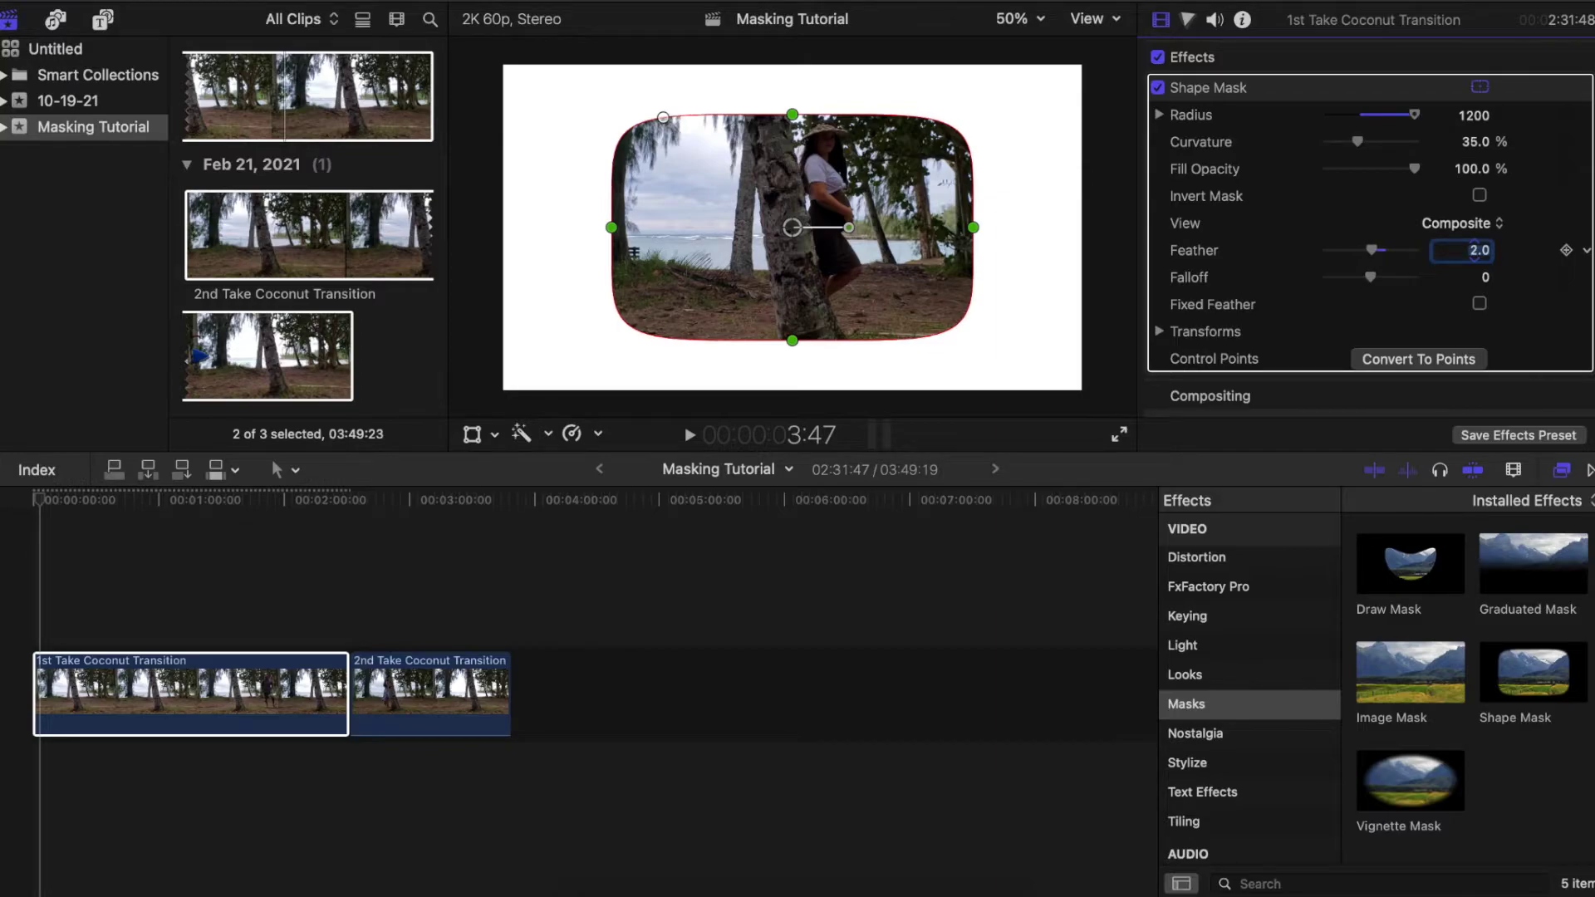
{"action": "key", "text": "Return"}
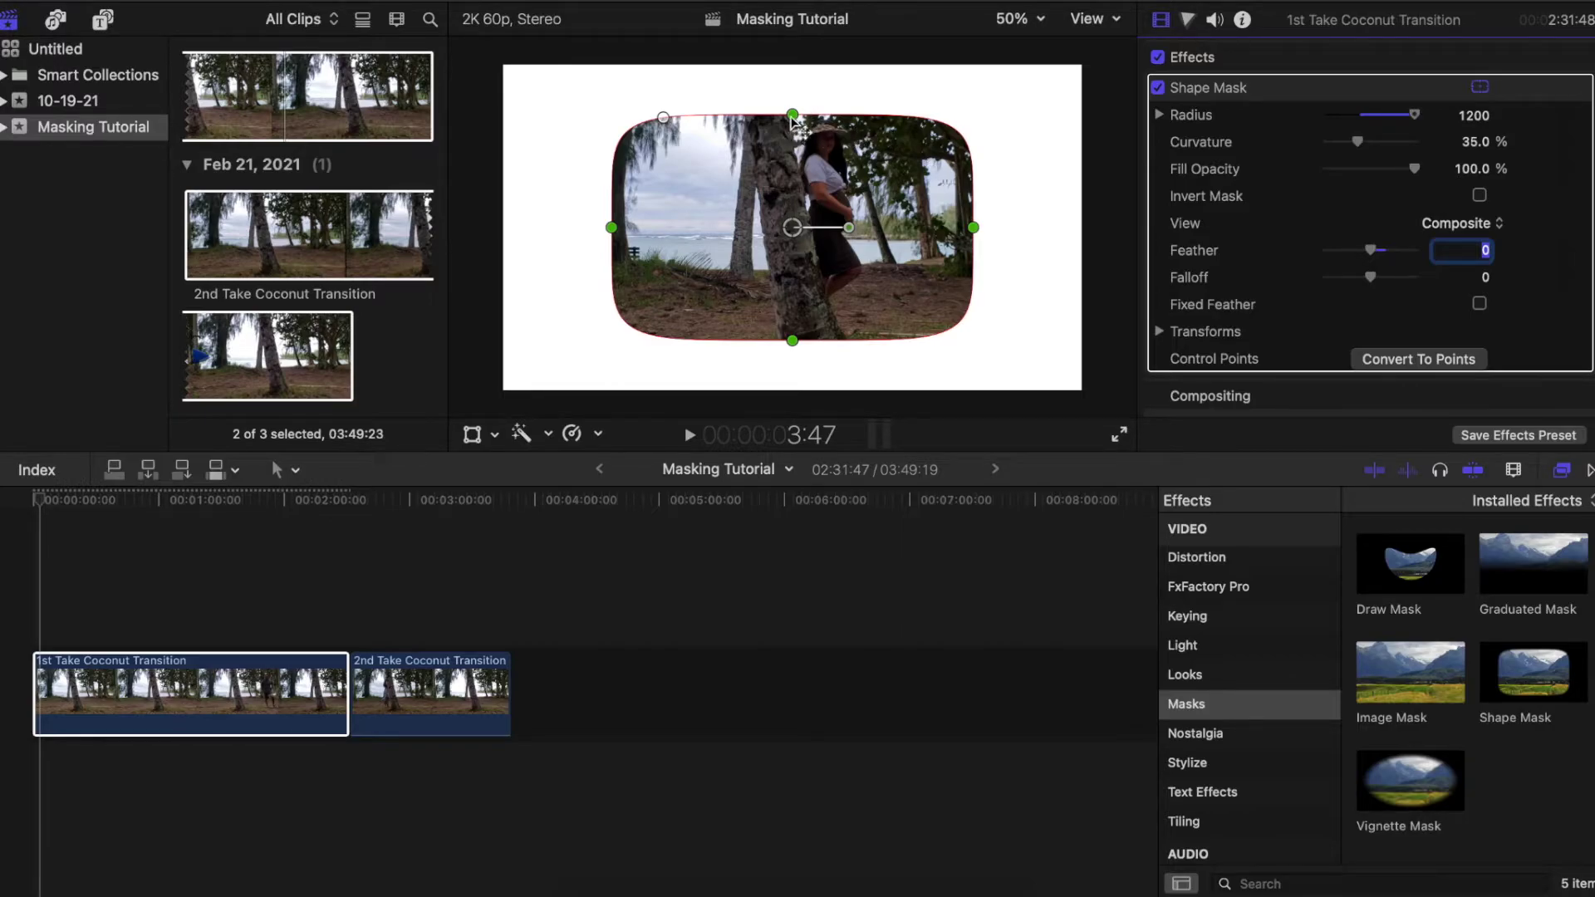
Stretch the mask beyond the frame's upper and lower edges, widen it, and set its curvature to 0%.
{"action": "left_click_drag", "start_coordinate": [793, 117], "coordinate": [791, 46]}
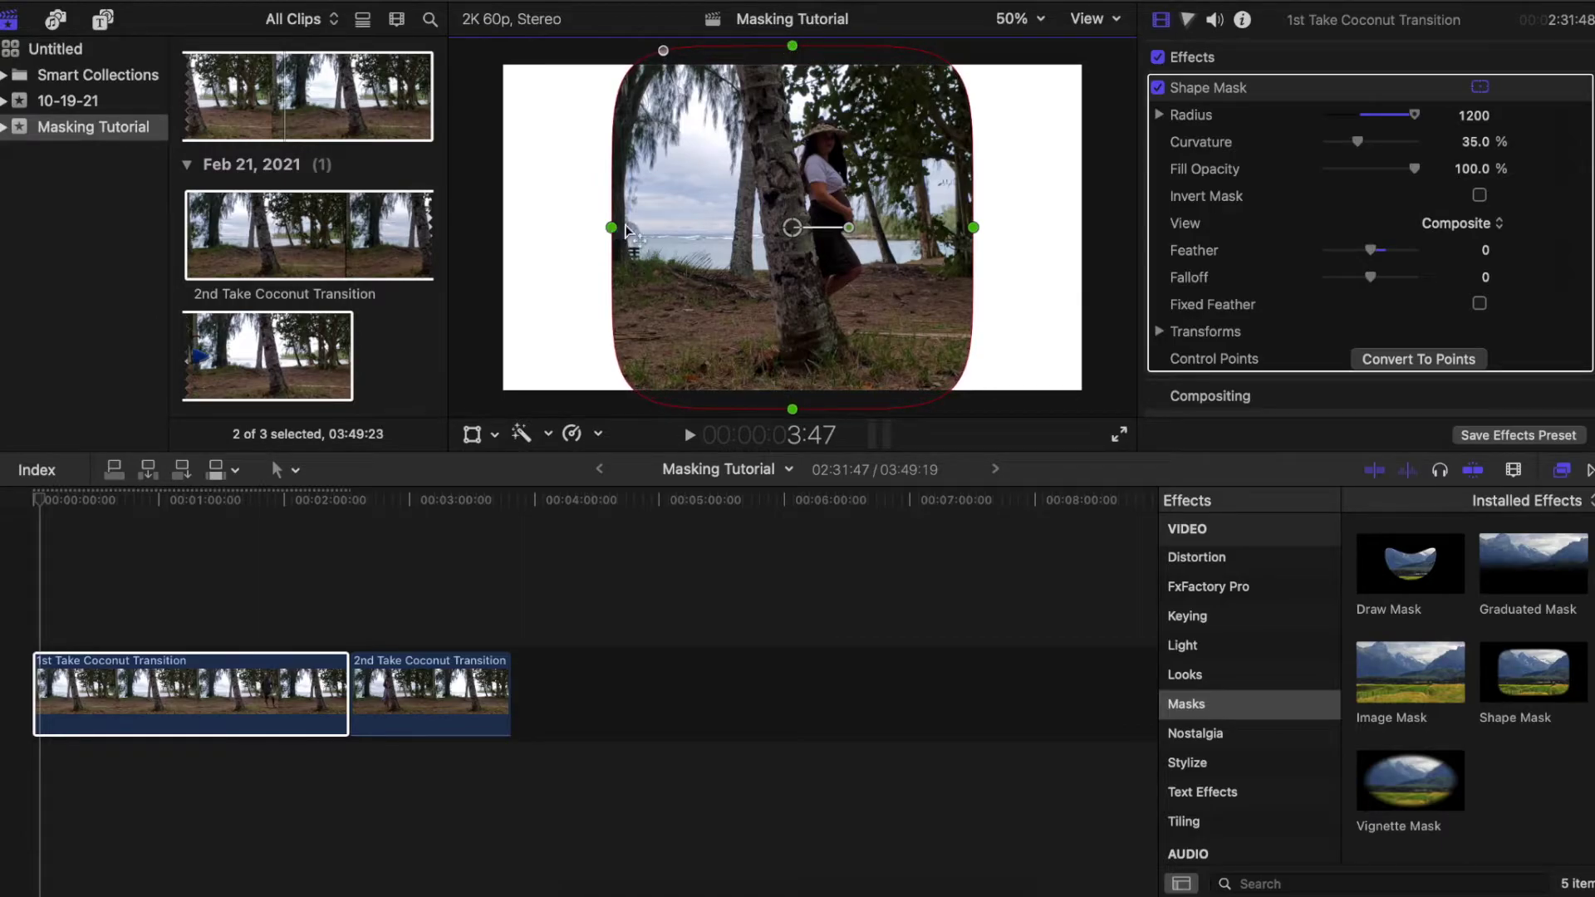
{"action": "left_click_drag", "start_coordinate": [612, 229], "coordinate": [569, 233]}
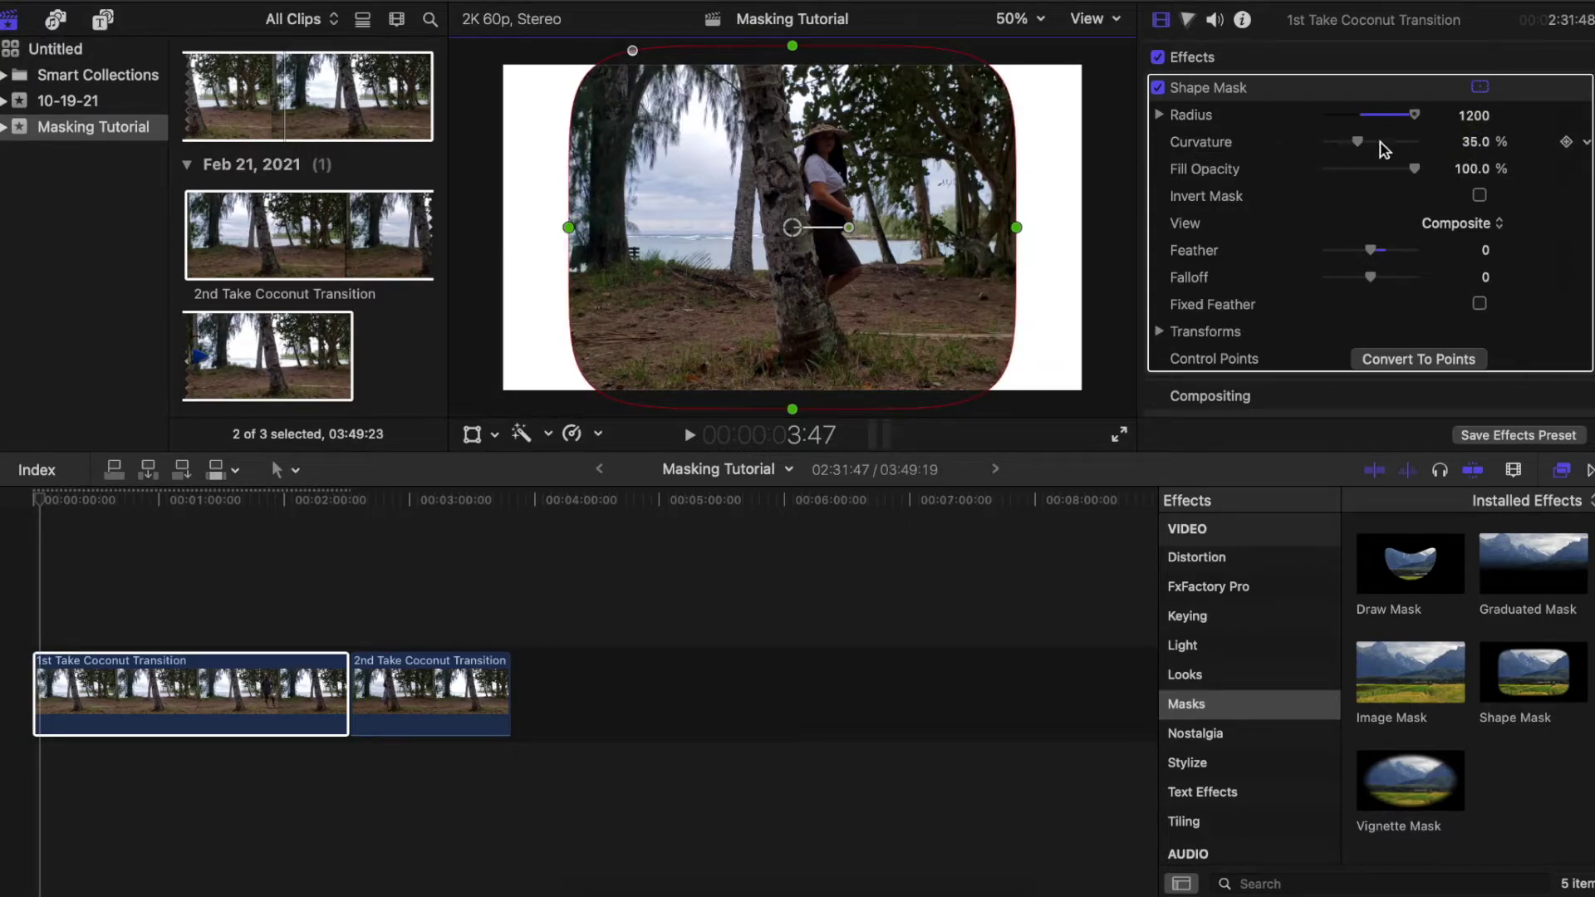
{"action": "left_click_drag", "start_coordinate": [1479, 147], "coordinate": [1476, 145]}
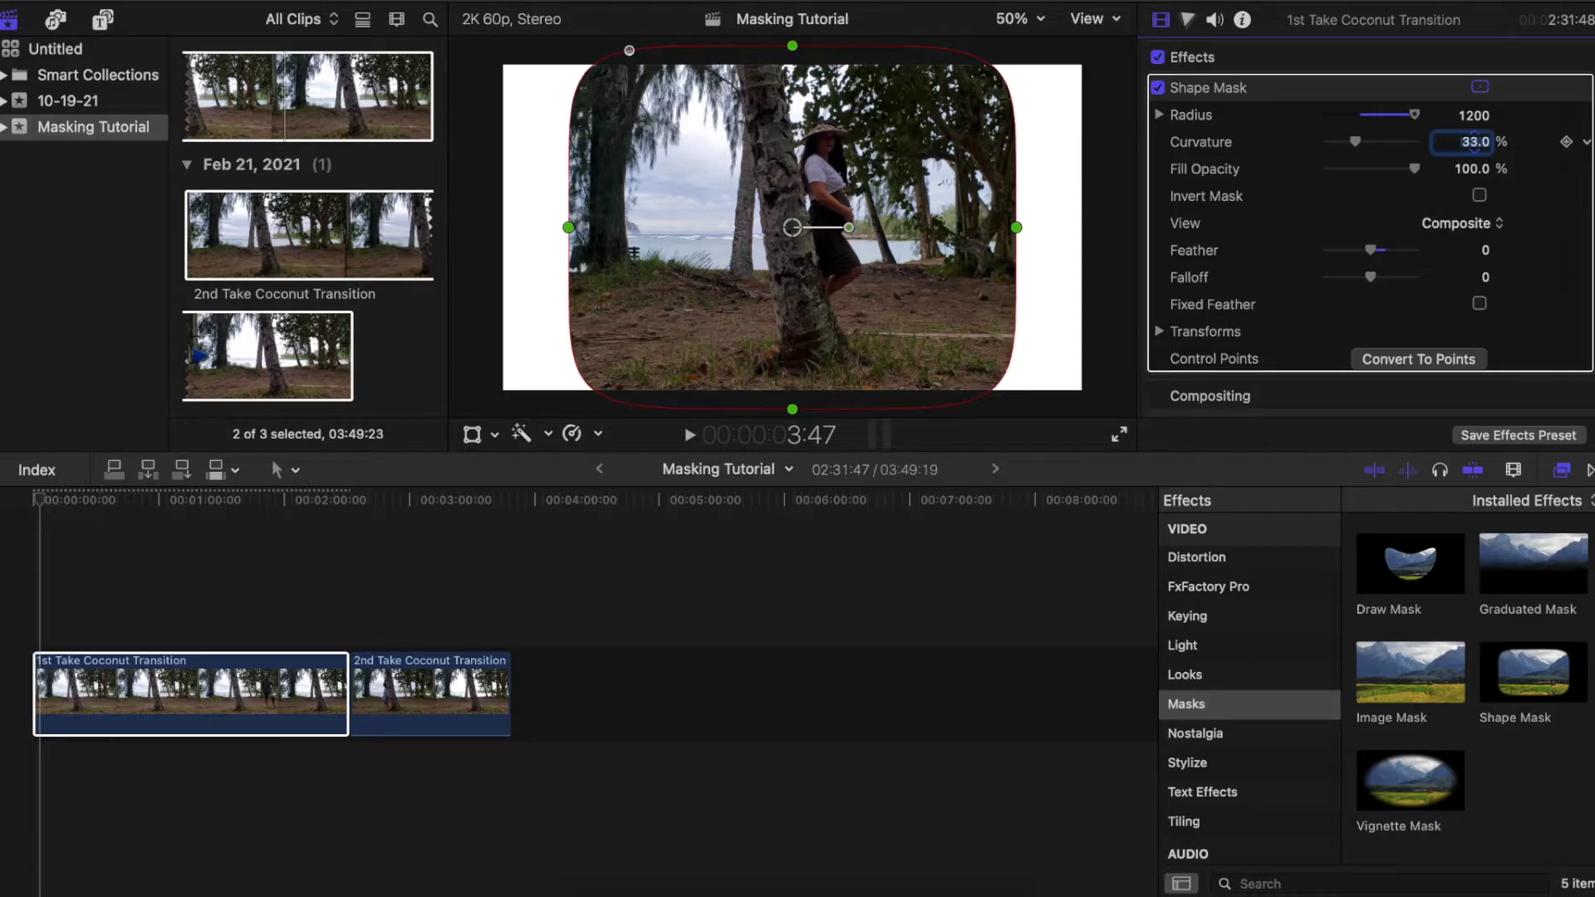
{"action": "type", "text": "0"}
{"action": "key", "text": "Return"}
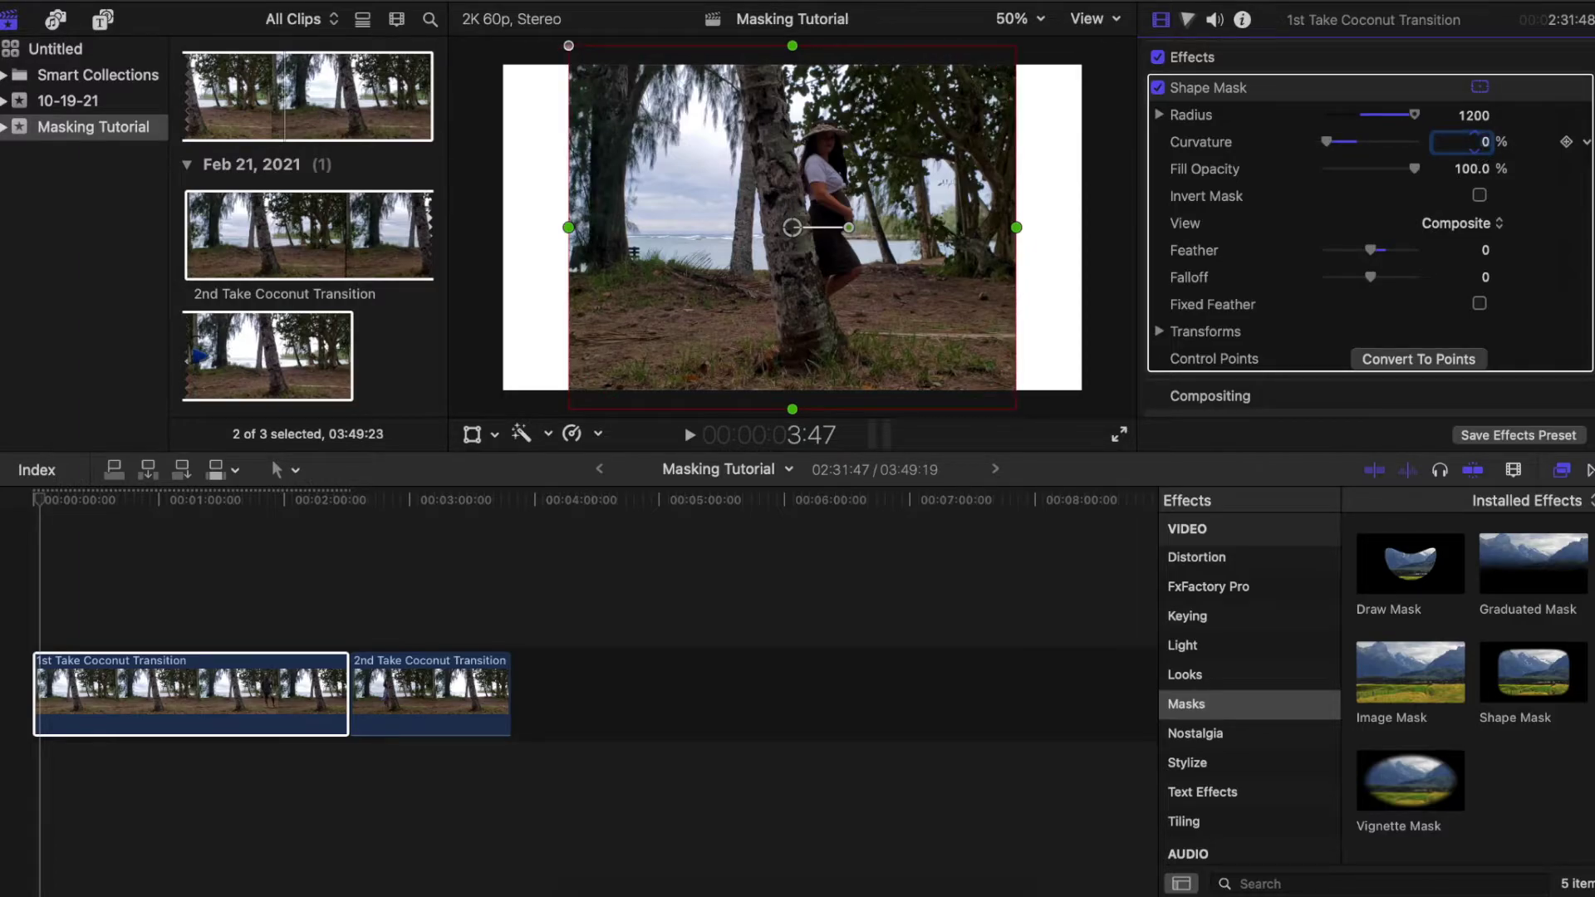
Move the mask over the left side of the picture, tilt its right edge along the tree trunk, and switch the Shape Mask off.
{"action": "left_click_drag", "start_coordinate": [806, 241], "coordinate": [659, 235]}
{"action": "left_click_drag", "start_coordinate": [886, 237], "coordinate": [823, 245]}
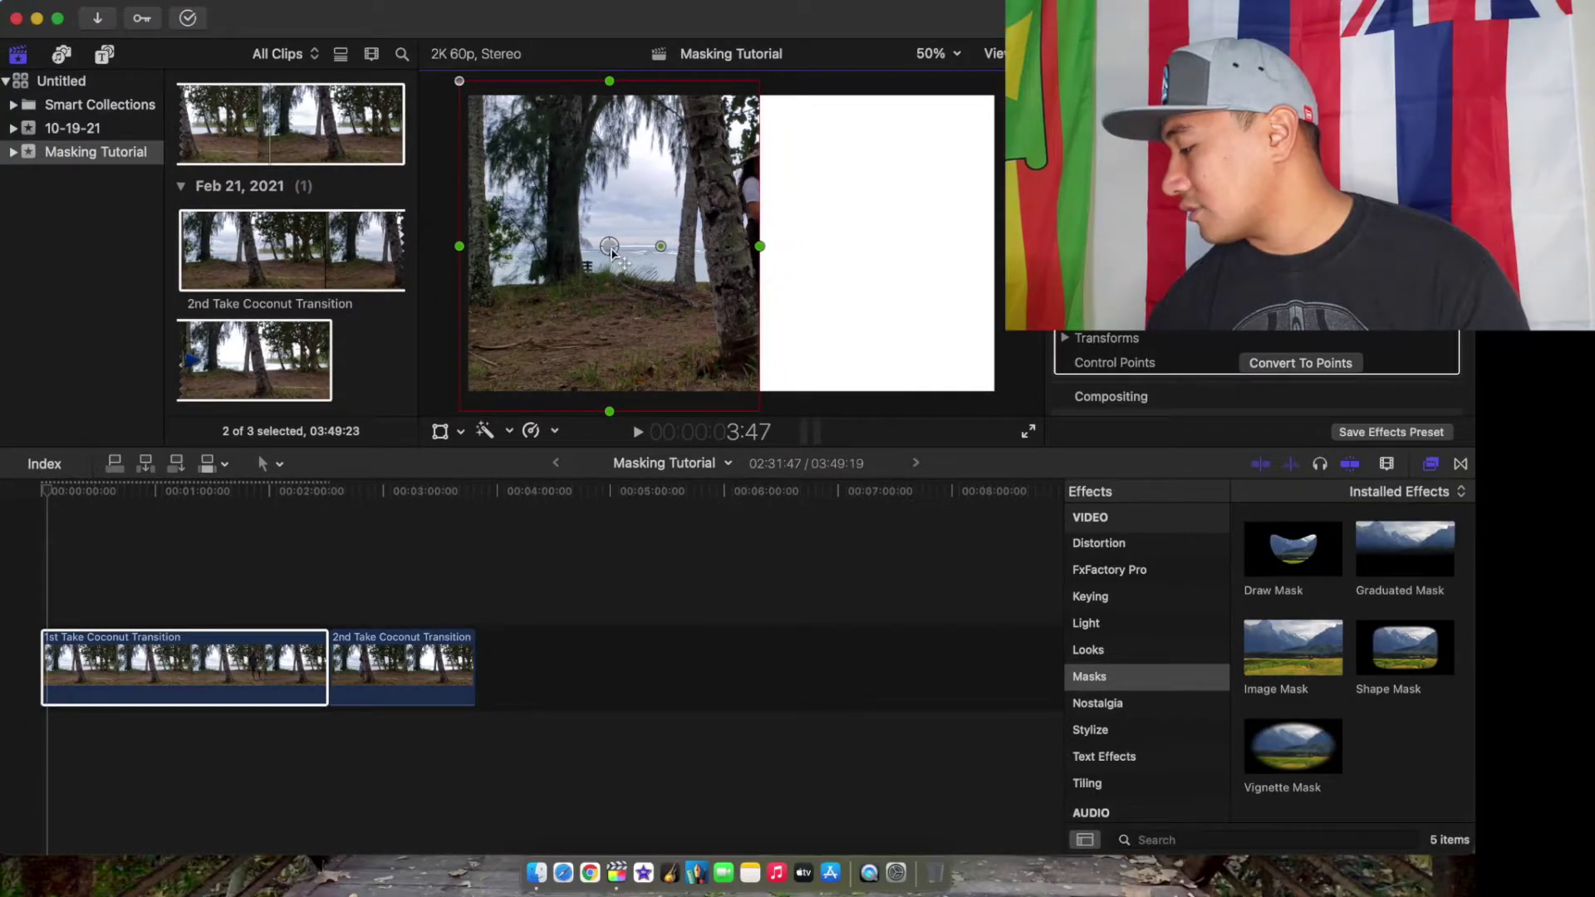
{"action": "left_click_drag", "start_coordinate": [612, 252], "coordinate": [572, 245]}
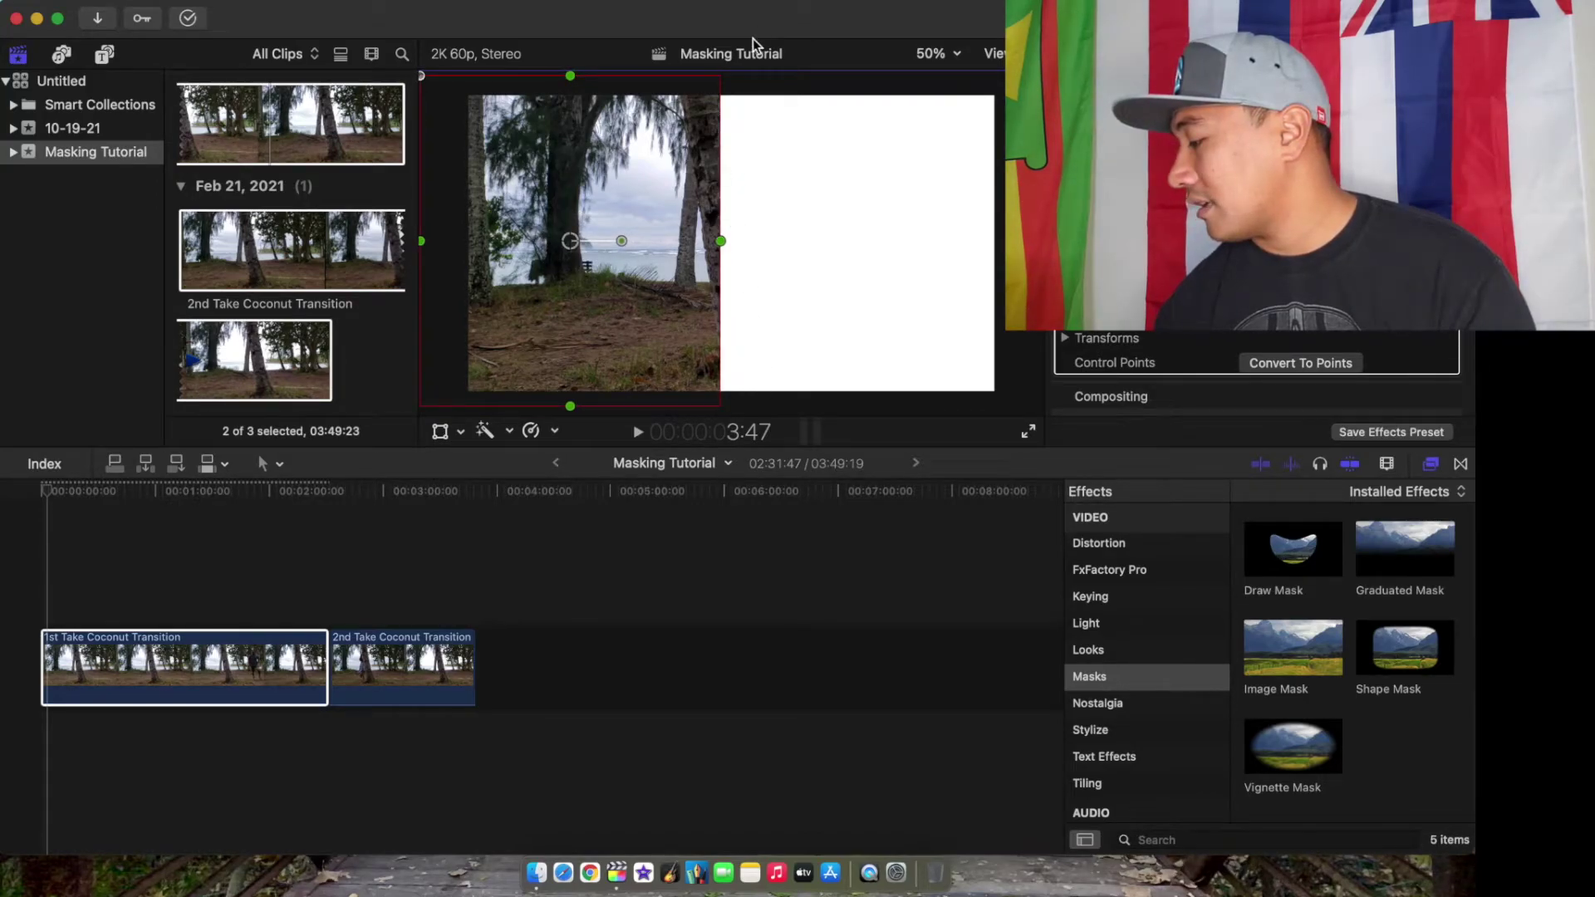
{"action": "left_click_drag", "start_coordinate": [623, 241], "coordinate": [621, 233]}
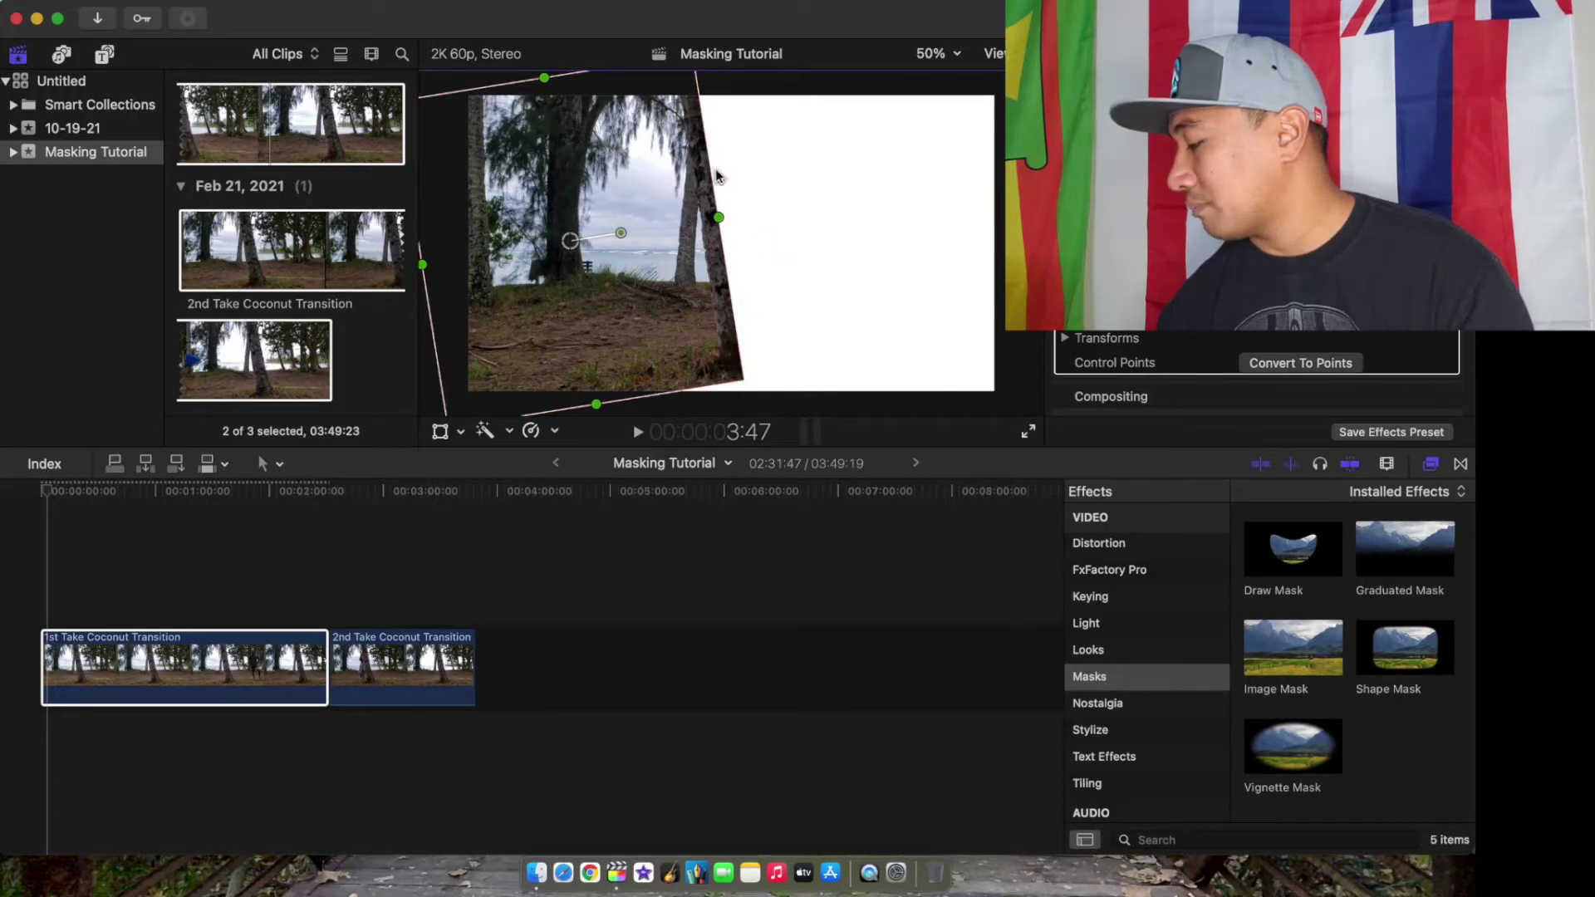
{"action": "left_click", "coordinate": [1117, 195]}
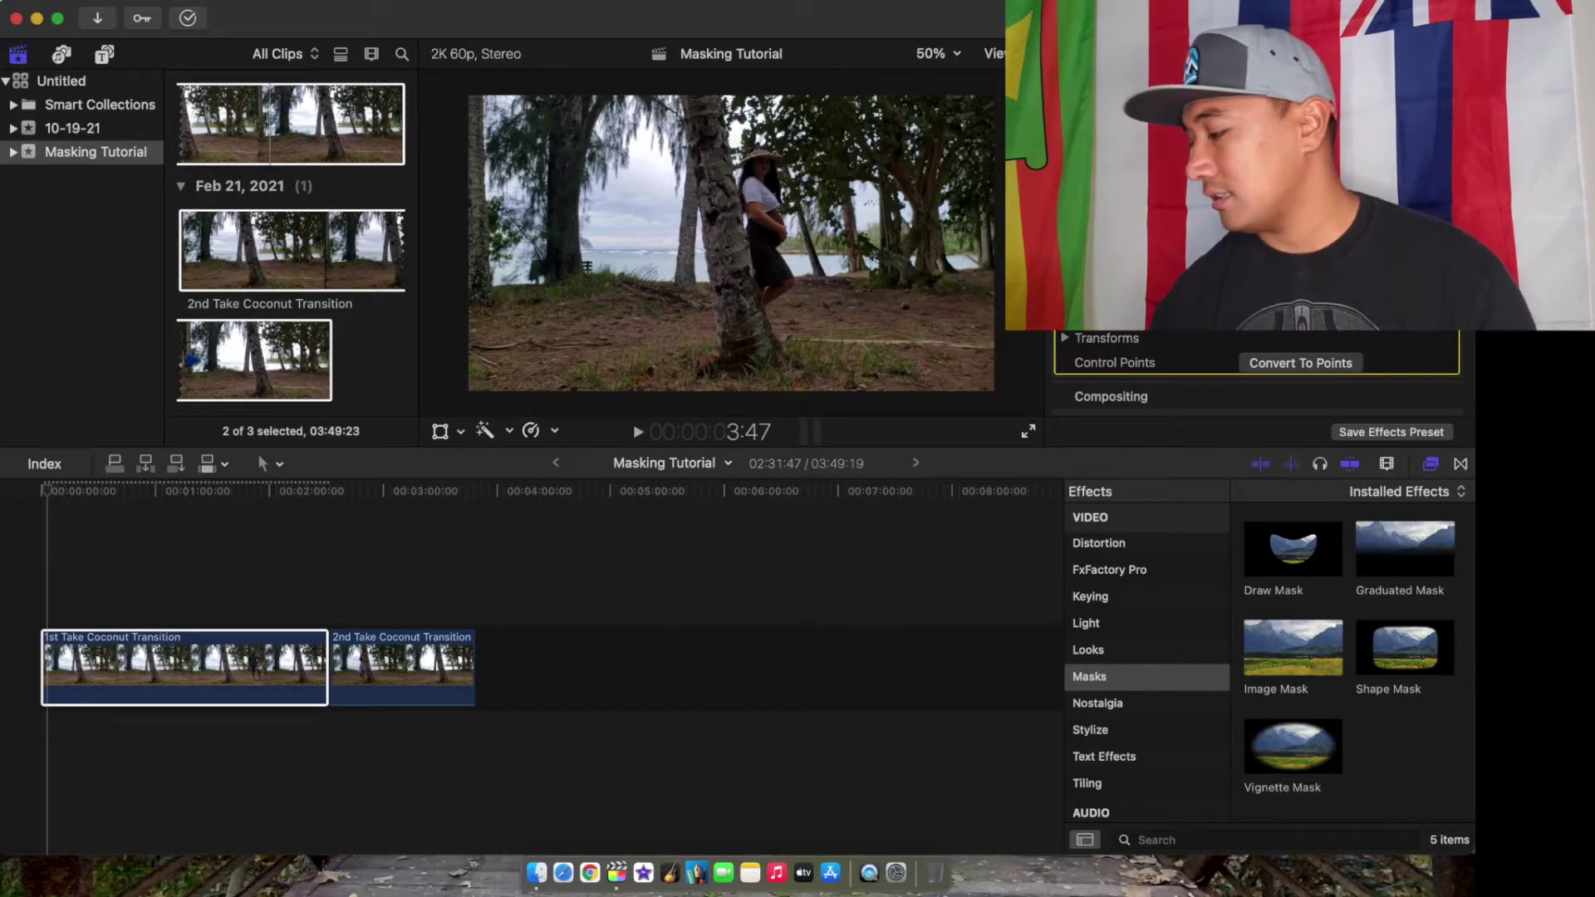
Apply a Draw Mask to the first clip and outline the picture's left side, running beyond the frame and closing along the tree trunk.
{"action": "scroll", "coordinate": [1310, 337], "scroll_direction": "down", "scroll_amount": 5}
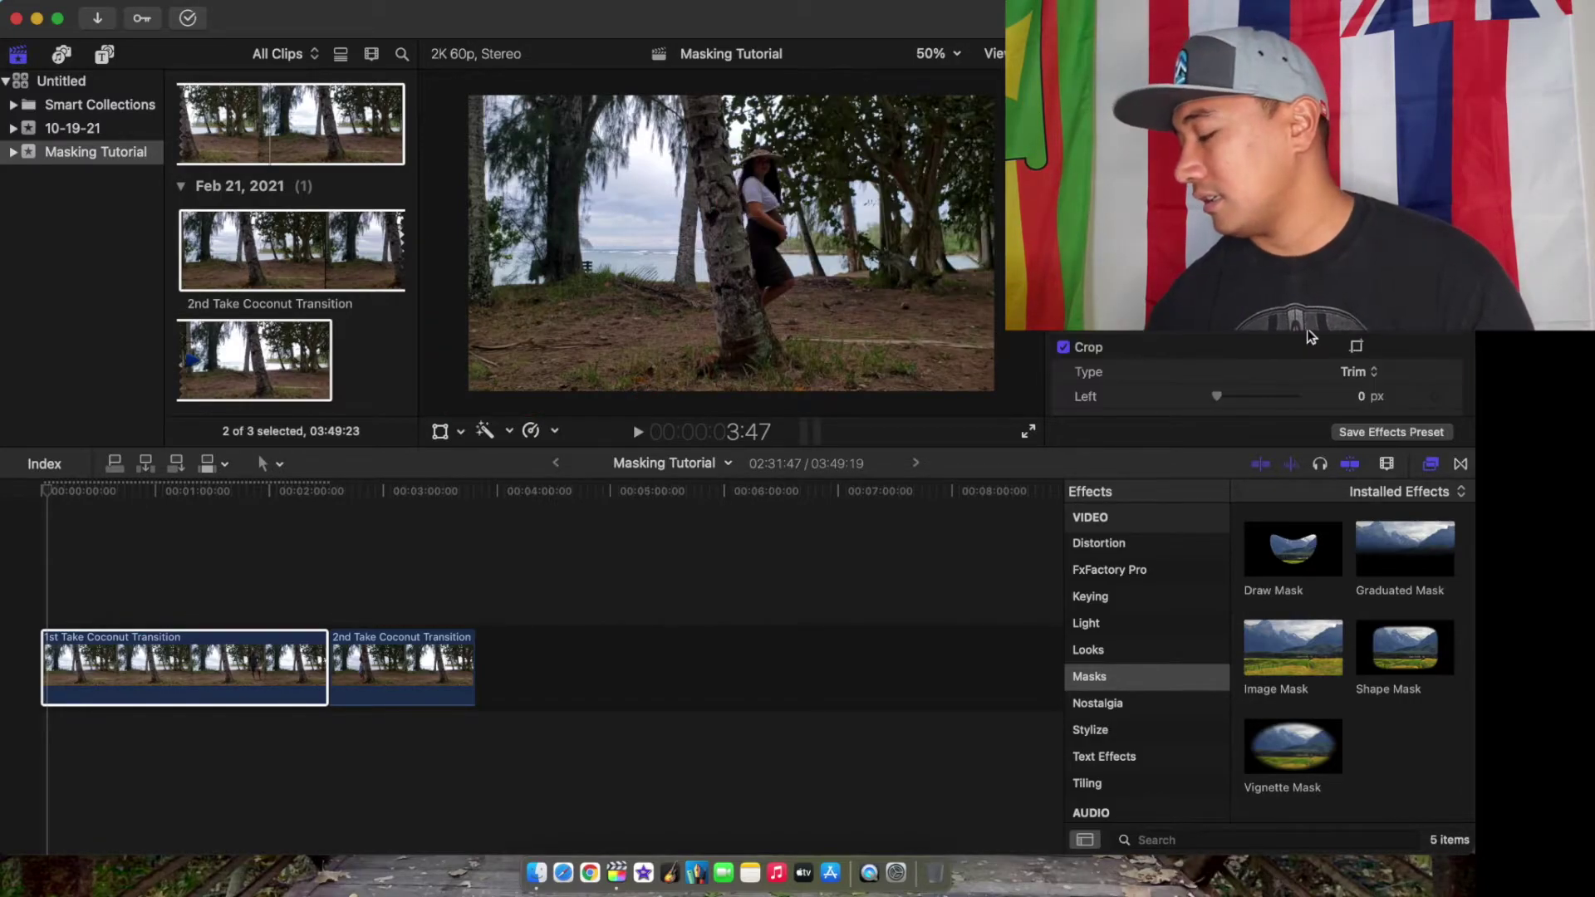
{"action": "left_click", "coordinate": [1292, 549]}
{"action": "mouse_move", "coordinate": [1292, 548]}
{"action": "left_mouse_down"}
{"action": "mouse_move", "coordinate": [990, 531]}
{"action": "mouse_move", "coordinate": [598, 552]}
{"action": "mouse_move", "coordinate": [417, 580]}
{"action": "mouse_move", "coordinate": [95, 677]}
{"action": "left_mouse_up"}
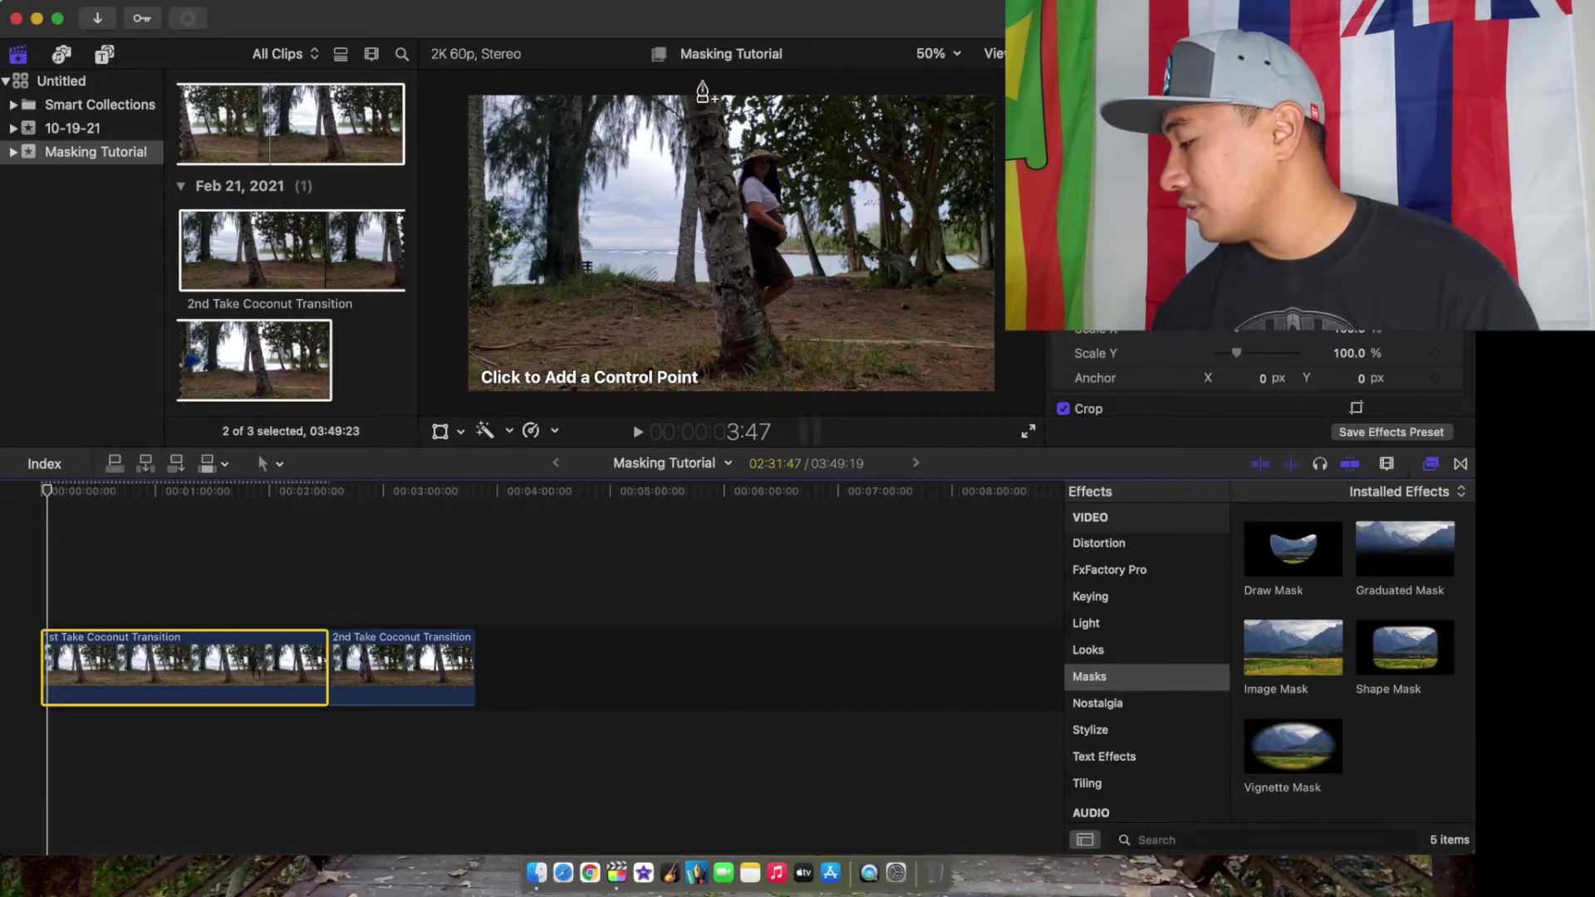
{"action": "left_click", "coordinate": [702, 81]}
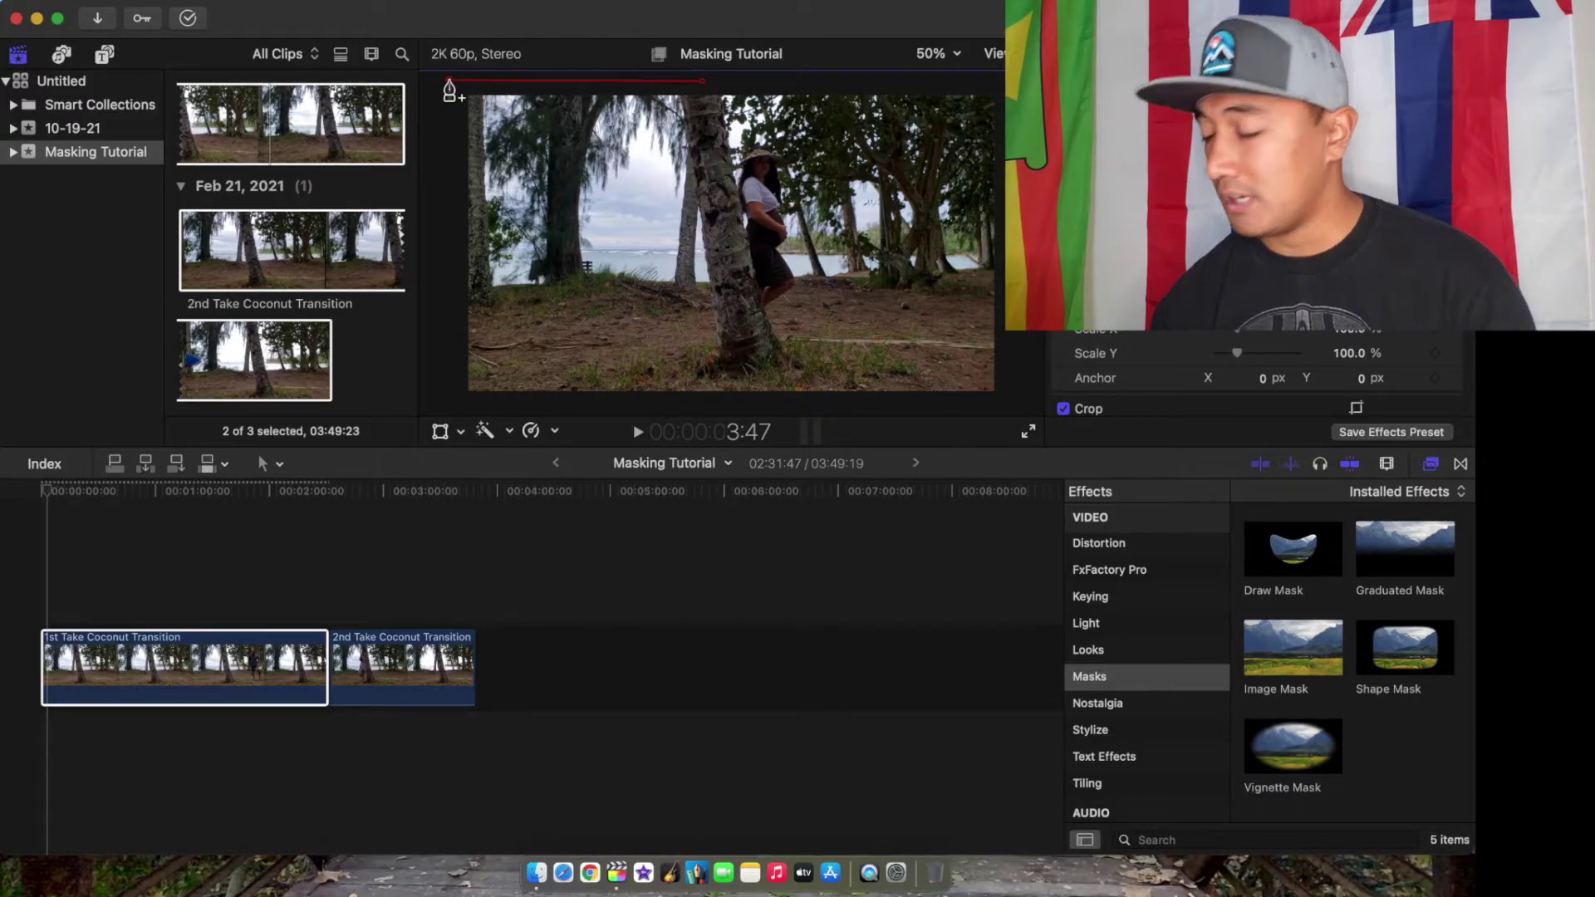
{"action": "left_click", "coordinate": [451, 405]}
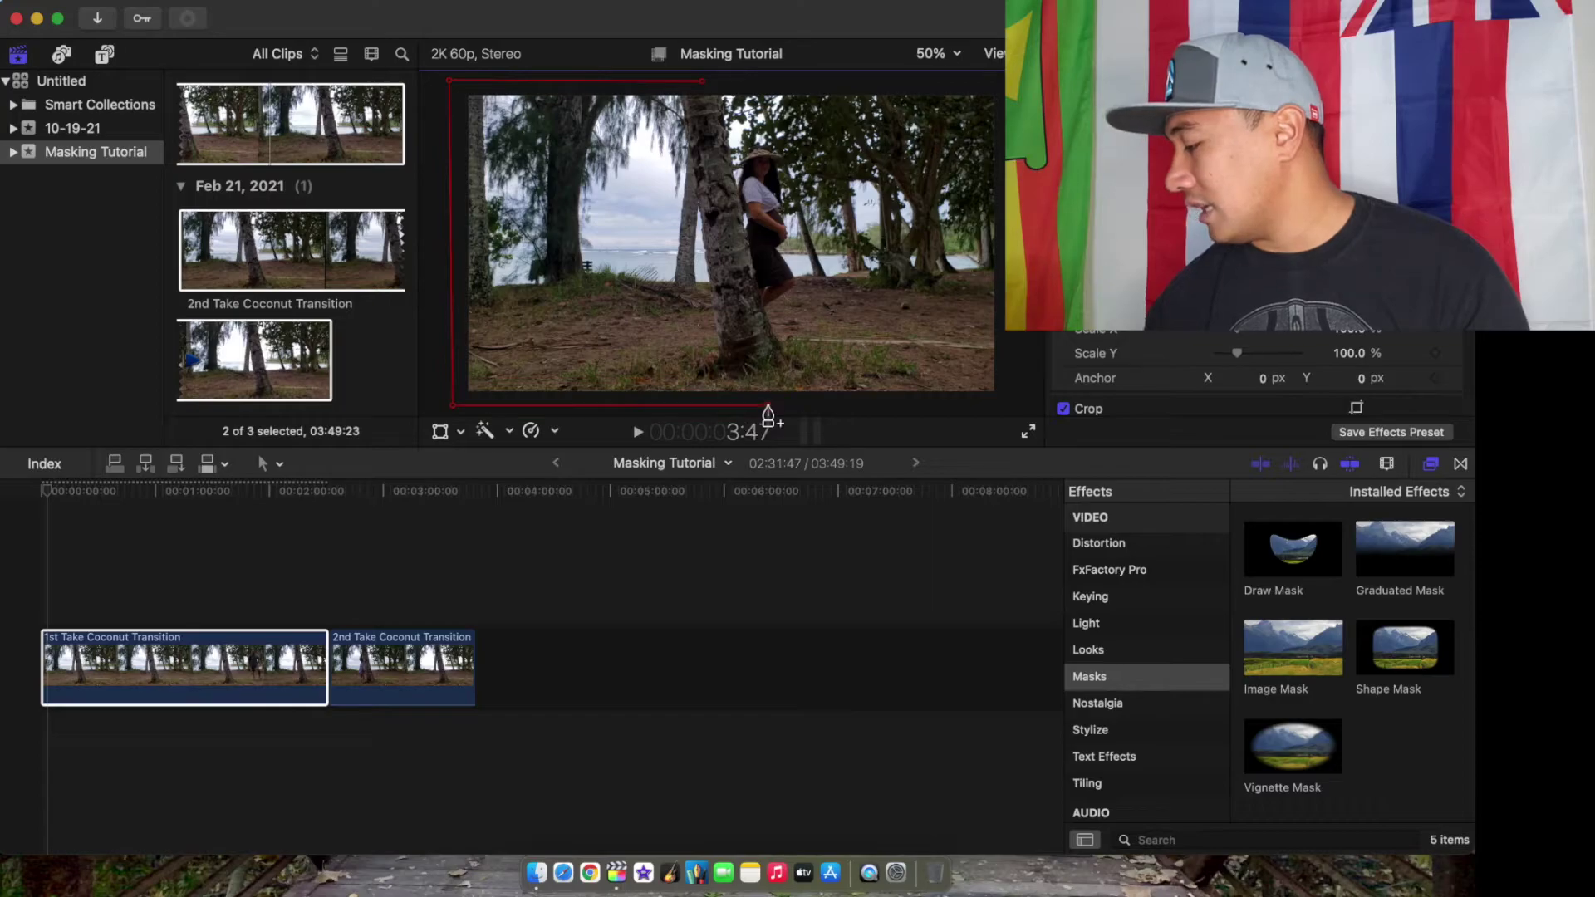
{"action": "left_click", "coordinate": [702, 83]}
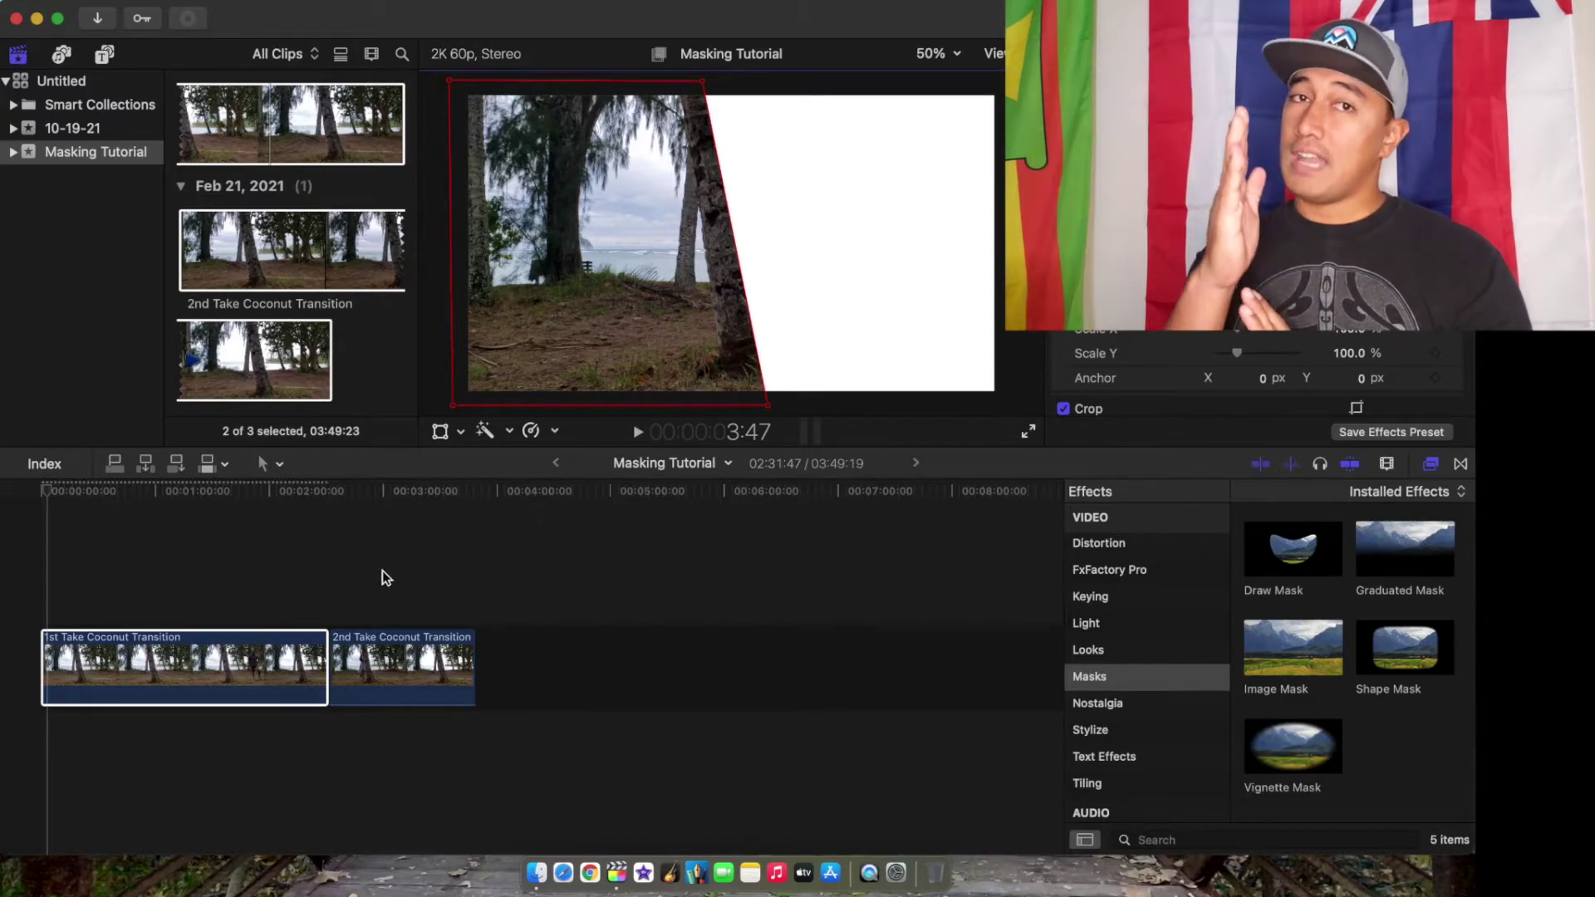
Play the masked first clip from its beginning to check the cut-out along the tree trunk.
{"action": "left_click", "coordinate": [237, 653]}
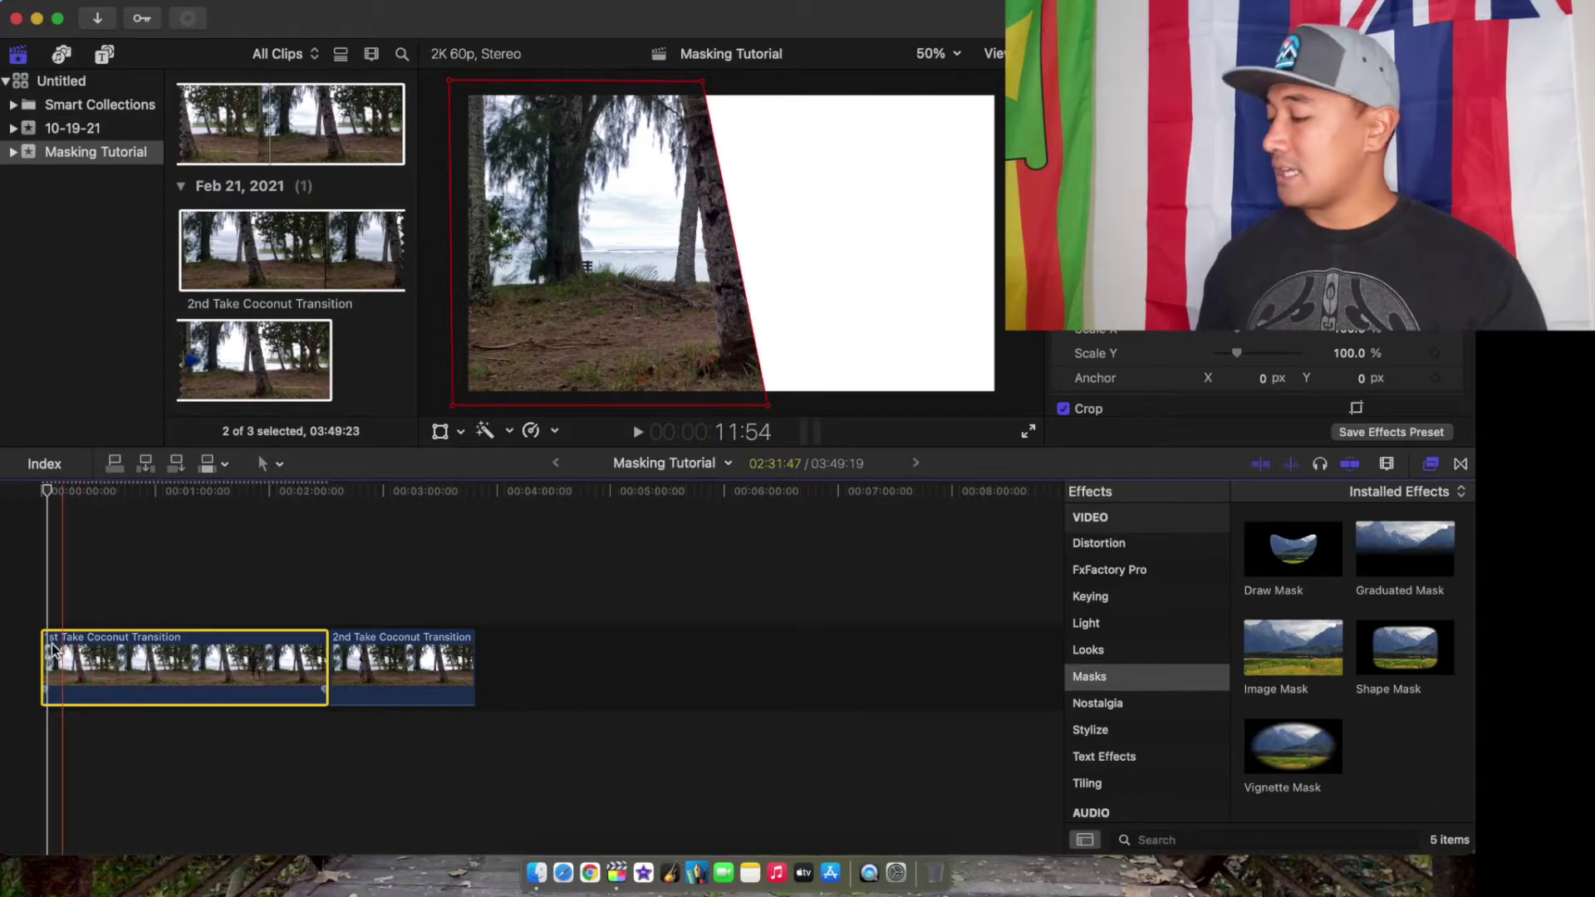
{"action": "key", "text": "space"}
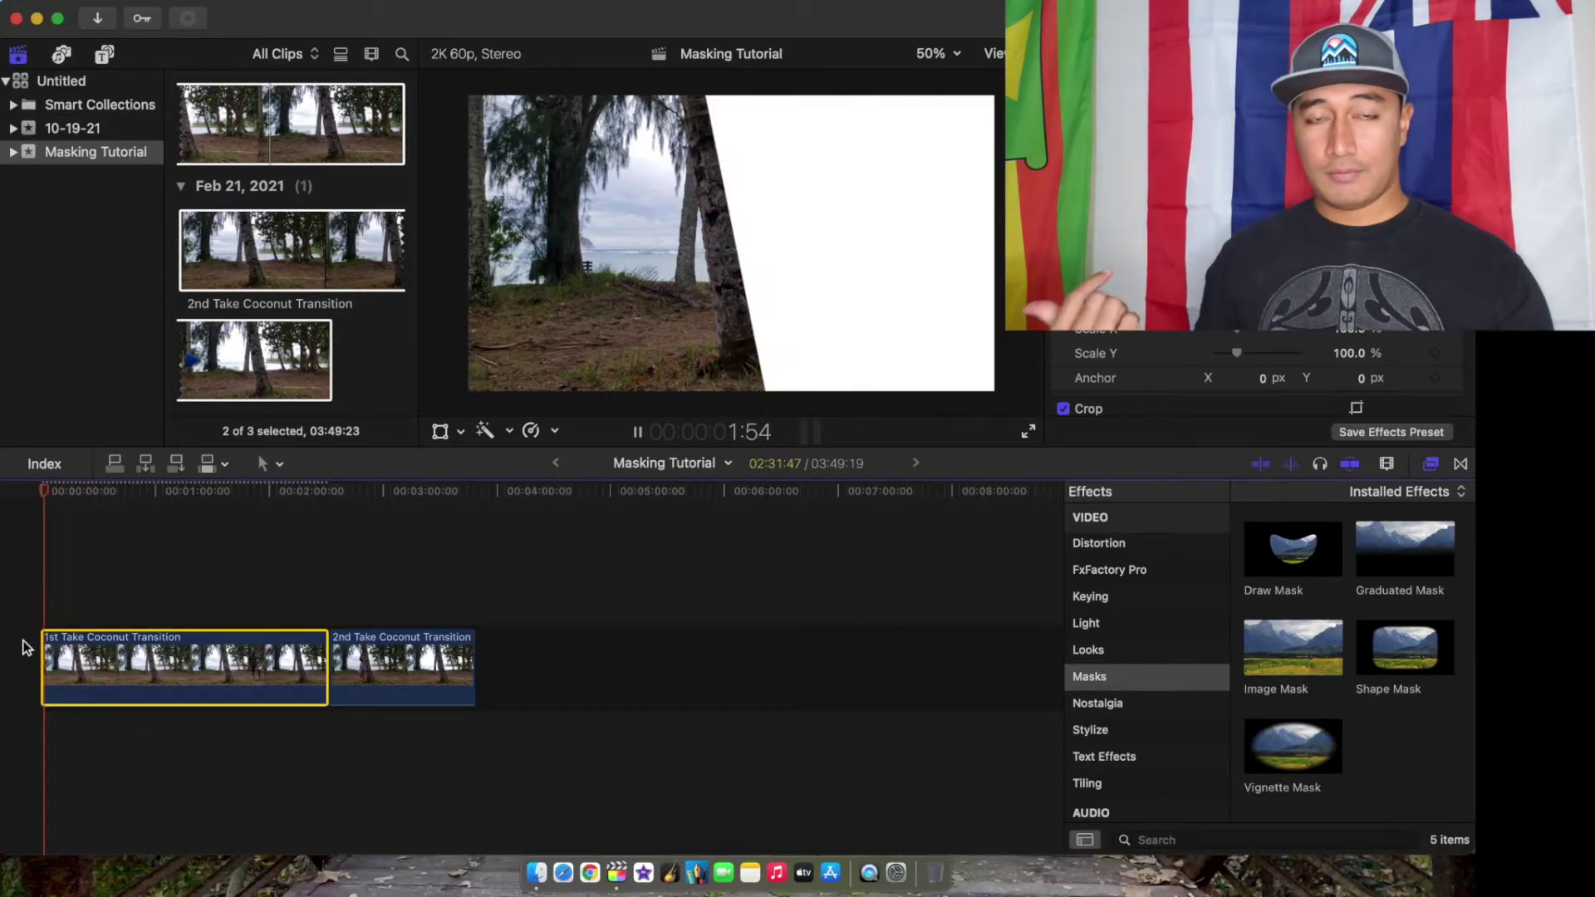
{"action": "key", "text": "space"}
Move the 2nd Take Coconut Transition clip beneath the masked first take, near the start of the timeline.
{"action": "key", "text": "shift+z"}
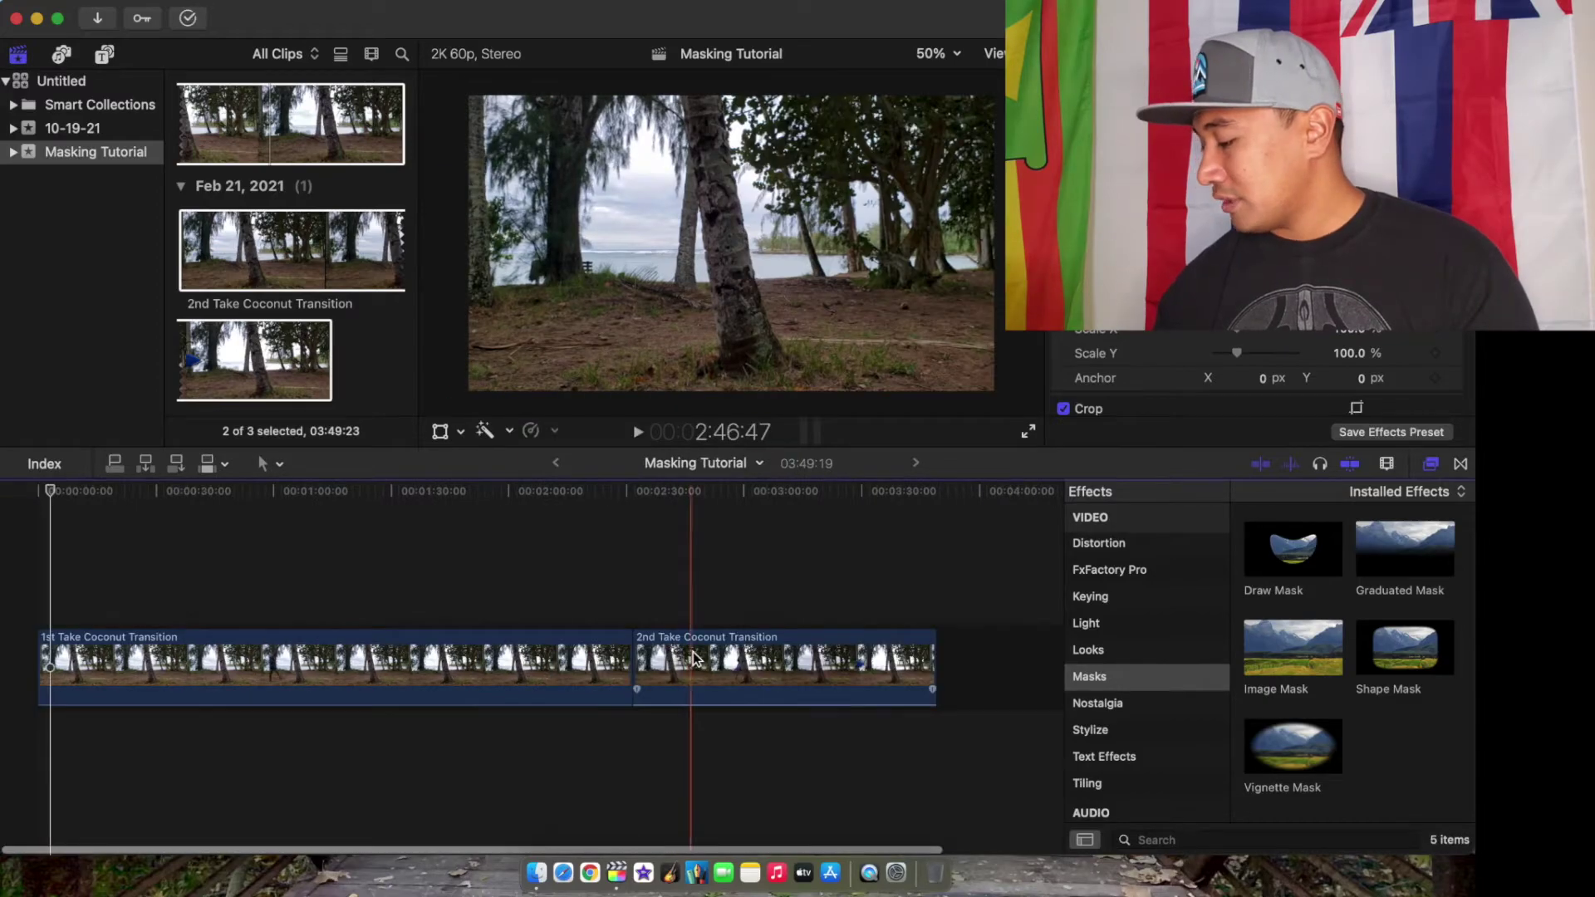
{"action": "left_click", "coordinate": [677, 669]}
{"action": "left_click_drag", "start_coordinate": [677, 668], "coordinate": [80, 742]}
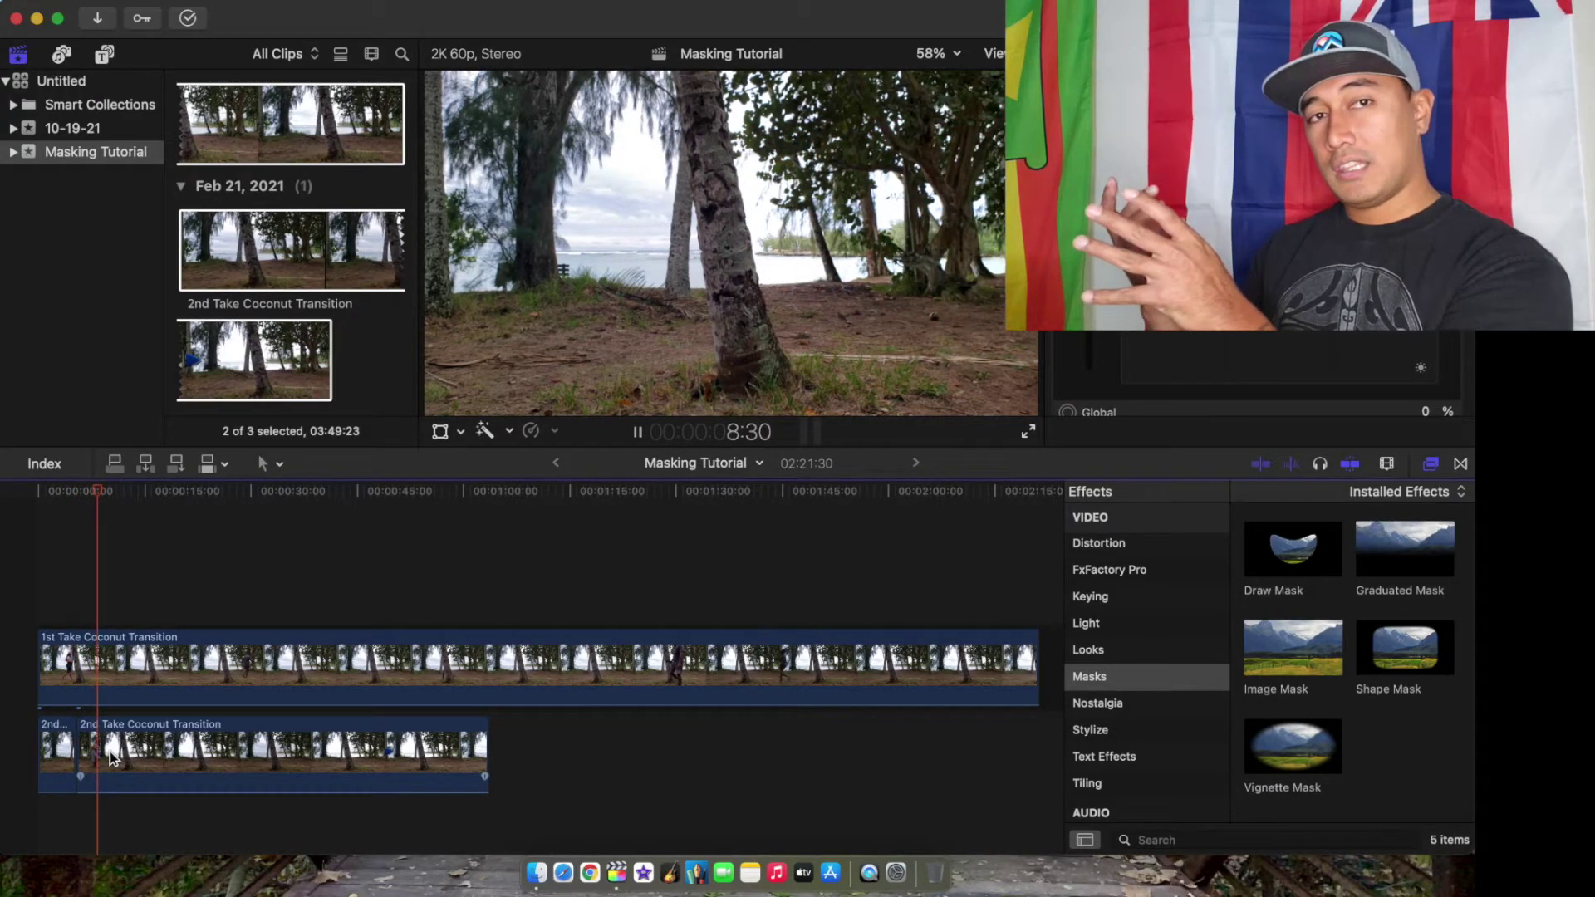
Play the layered takes from the start of the timeline to 9:04 to review the masking transition.
{"action": "key", "text": "space"}
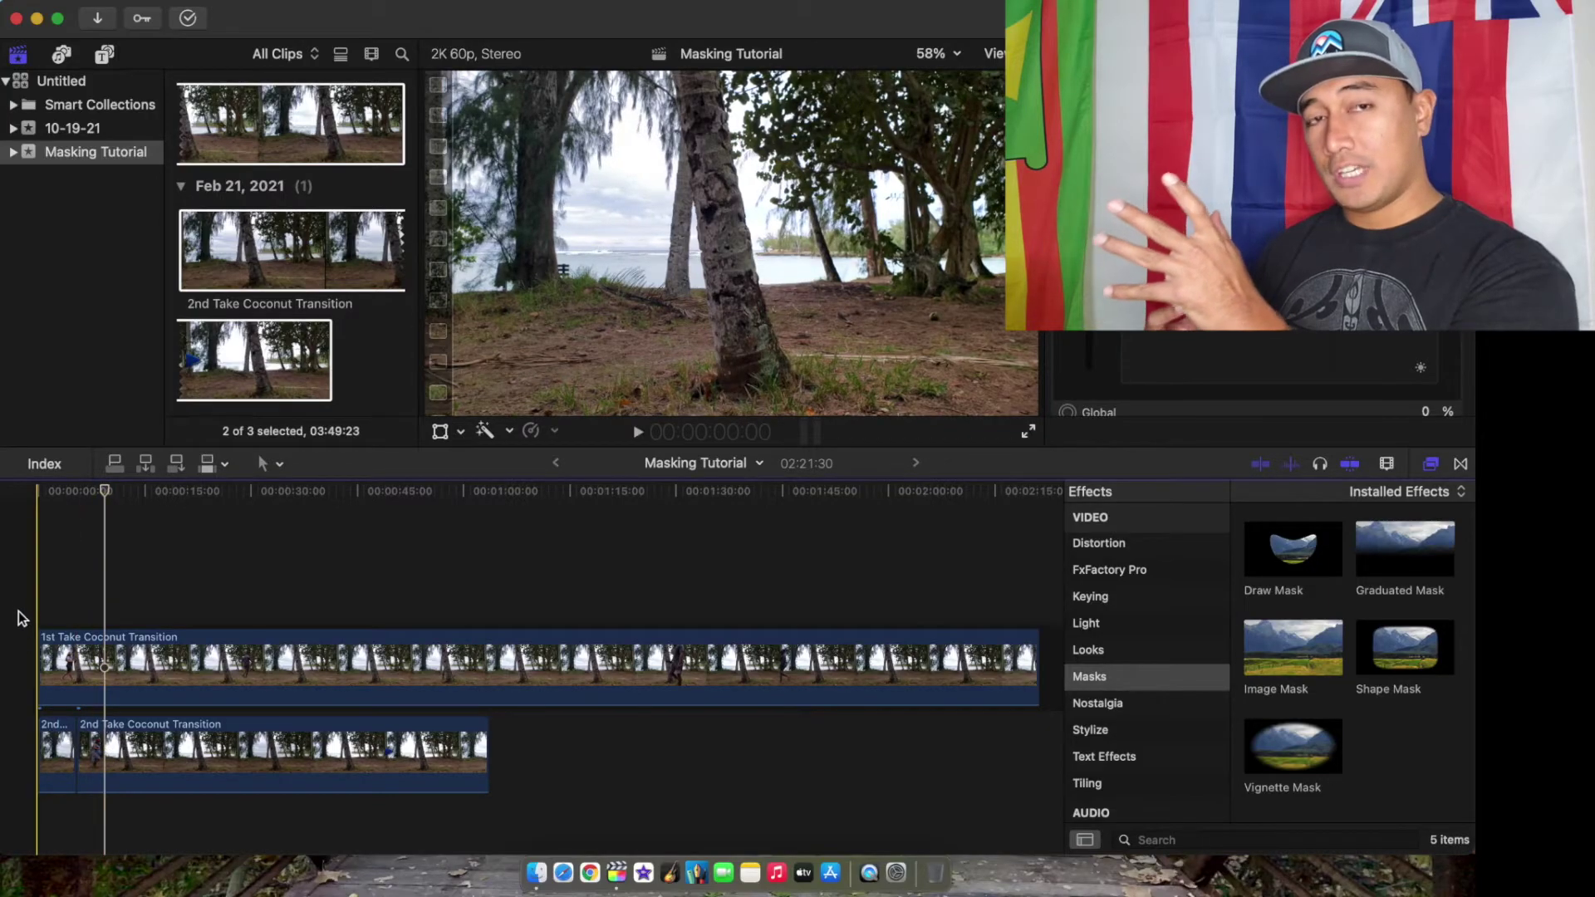
{"action": "key", "text": "space"}
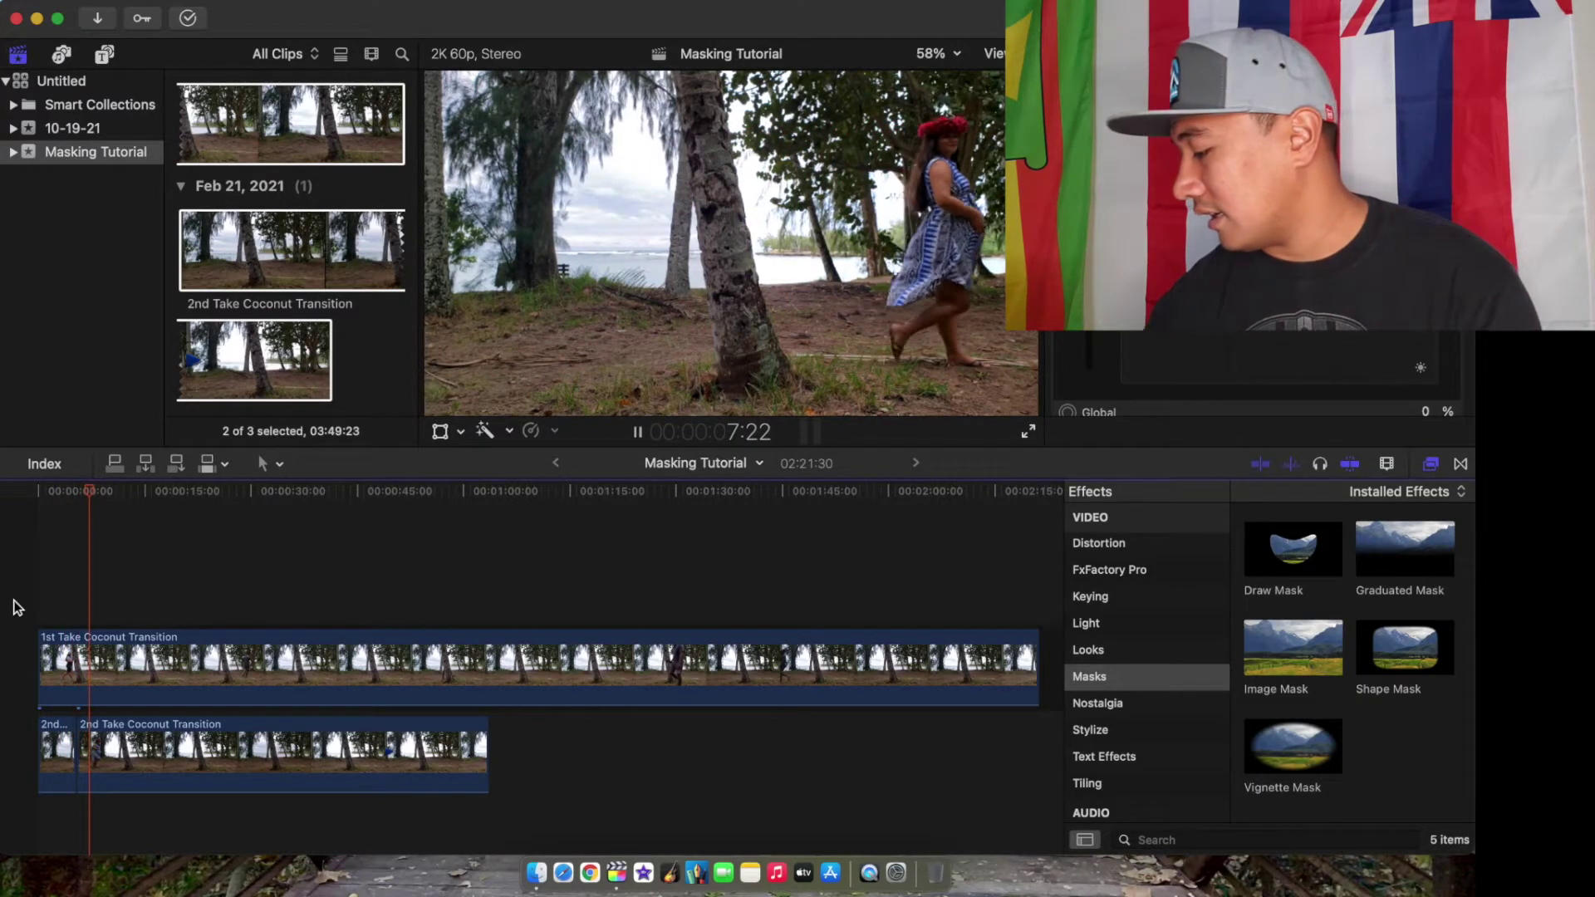
{"action": "key", "text": "space"}
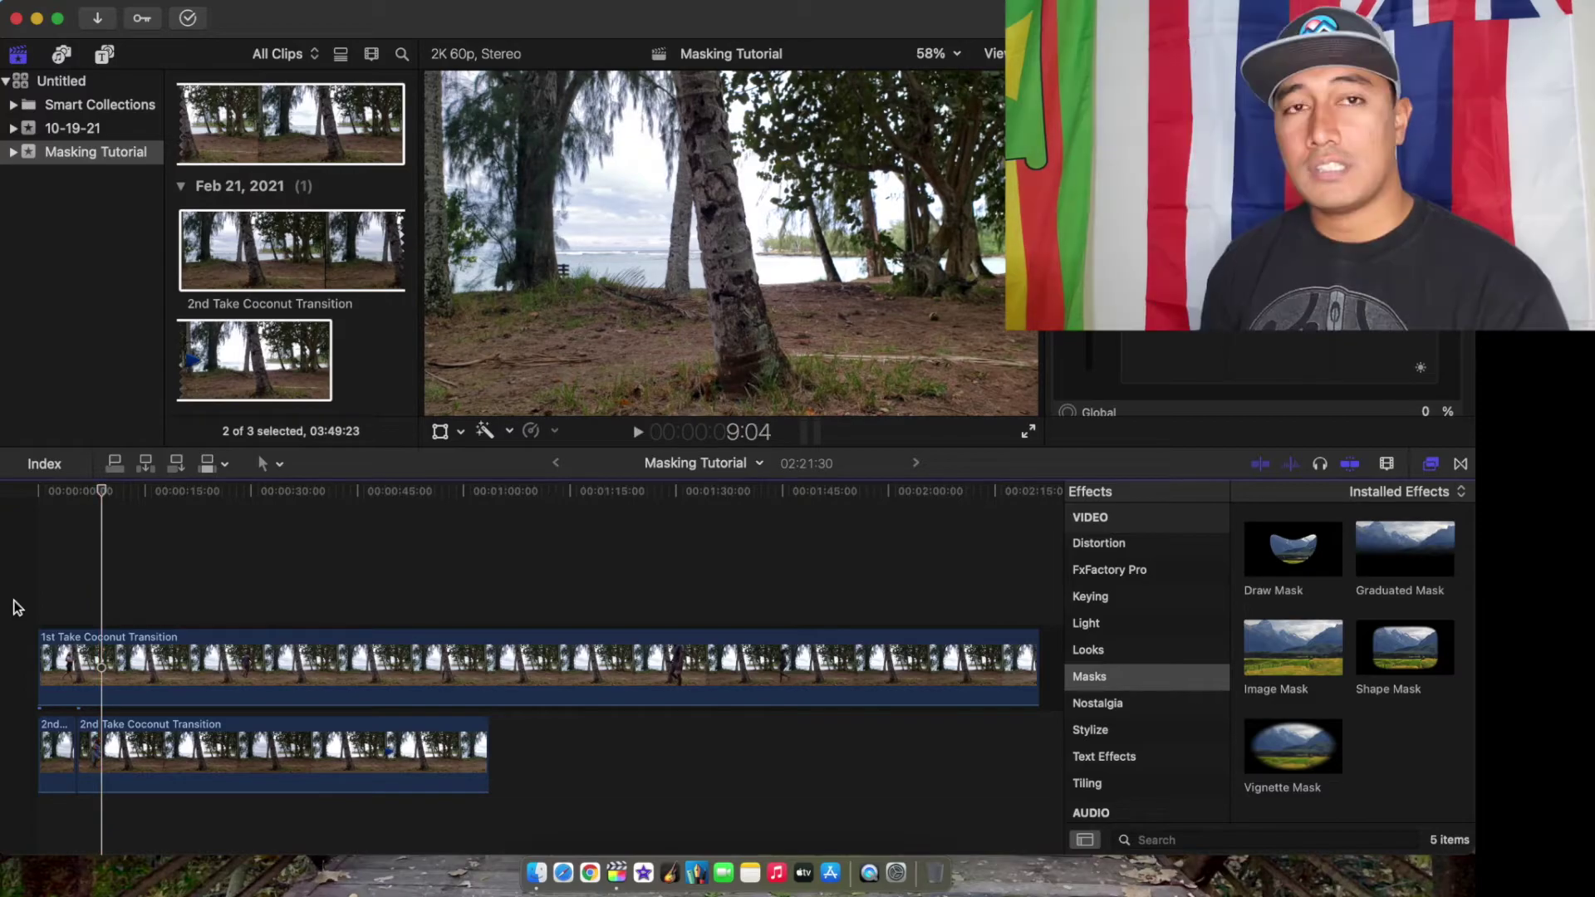